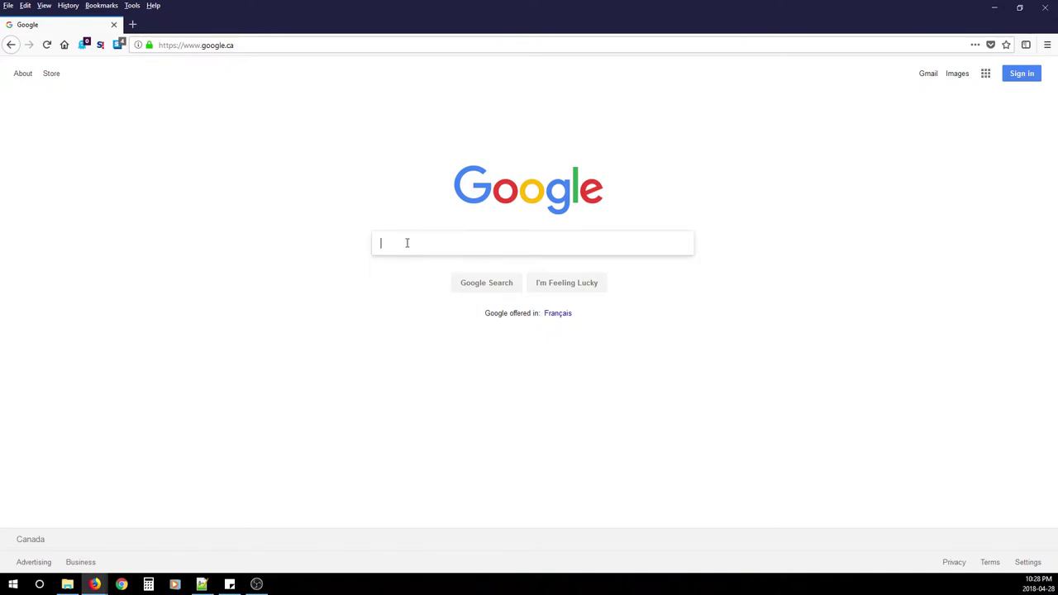
Search Google for 'Firefox' and open Mozilla's 'Download Firefox — Free Web Browser' result
text(irefox)
key(Return)
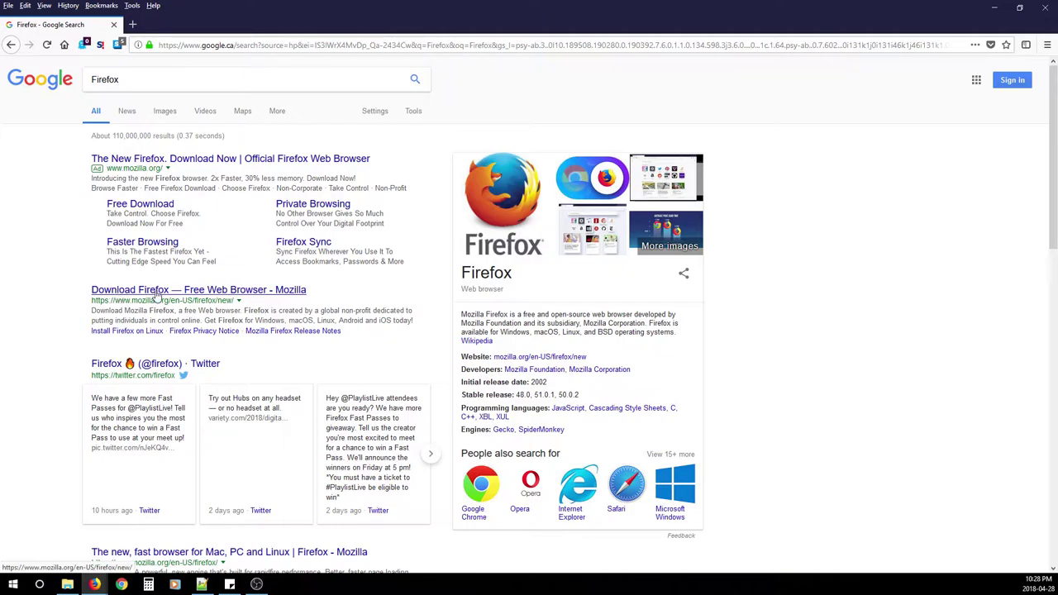
click(153, 292)
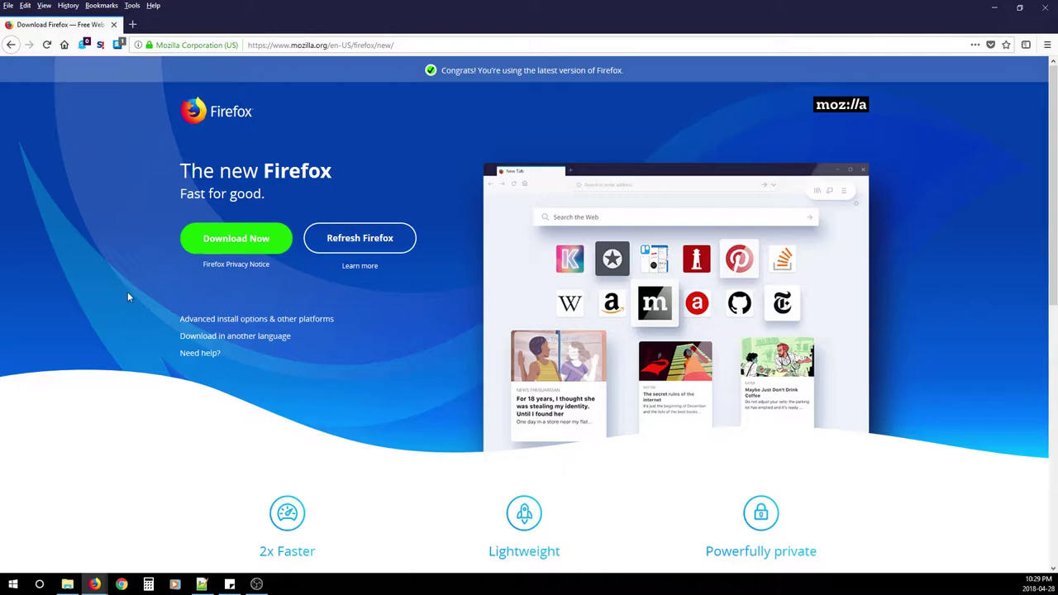
Open Firefox Options from the Tools menu and leave the Home page address field blank
click(131, 6)
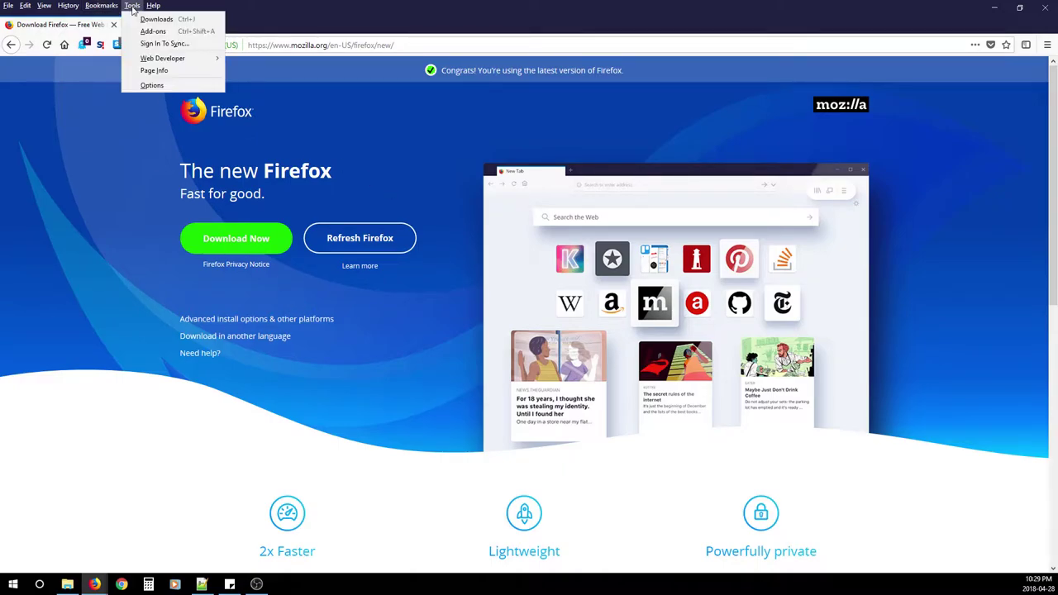
click(153, 86)
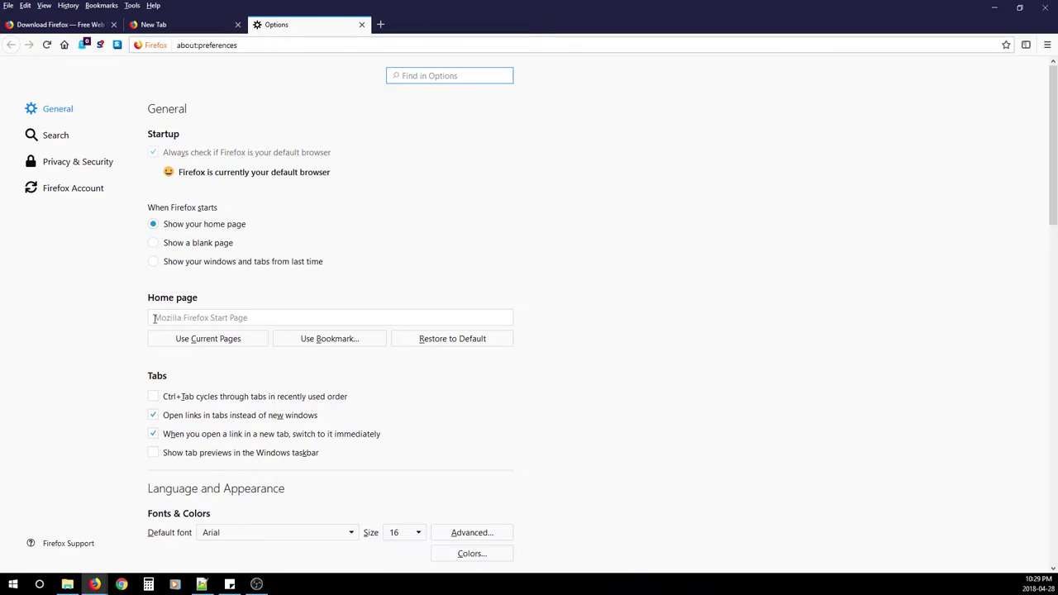
click(245, 316)
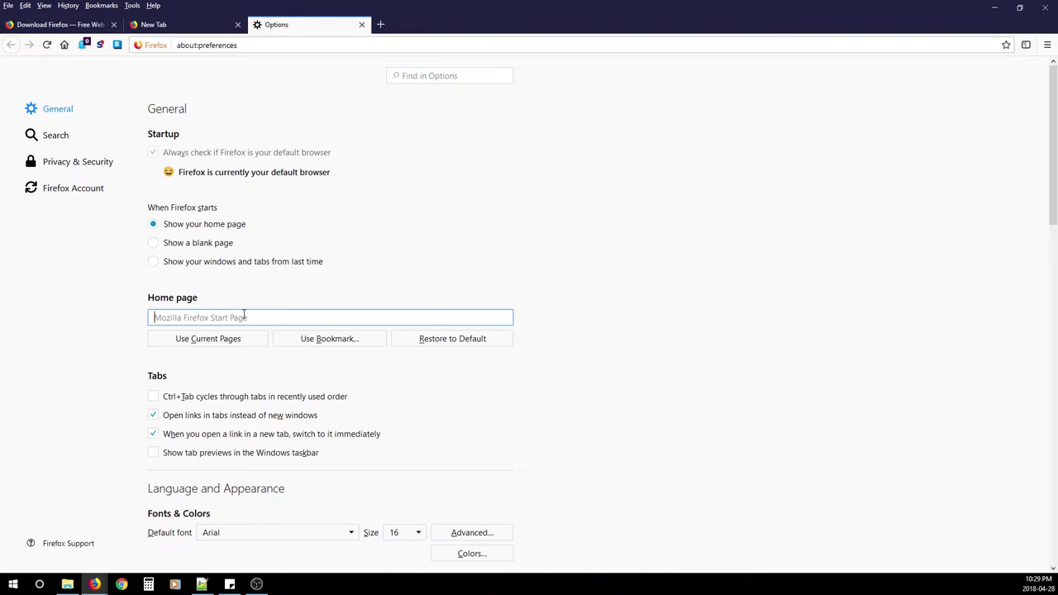
text(w)
key(BackSpace)
key(BackSpace)
key(BackSpace)
key(BackSpace)
key(BackSpace)
key(BackSpace)
key(BackSpace)
key(BackSpace)
key(BackSpace)
key(BackSpace)
key(BackSpace)
key(BackSpace)
Set Downloads under Files and Applications to 'Always ask you where to save files'
scroll(236, 310, down, 3)
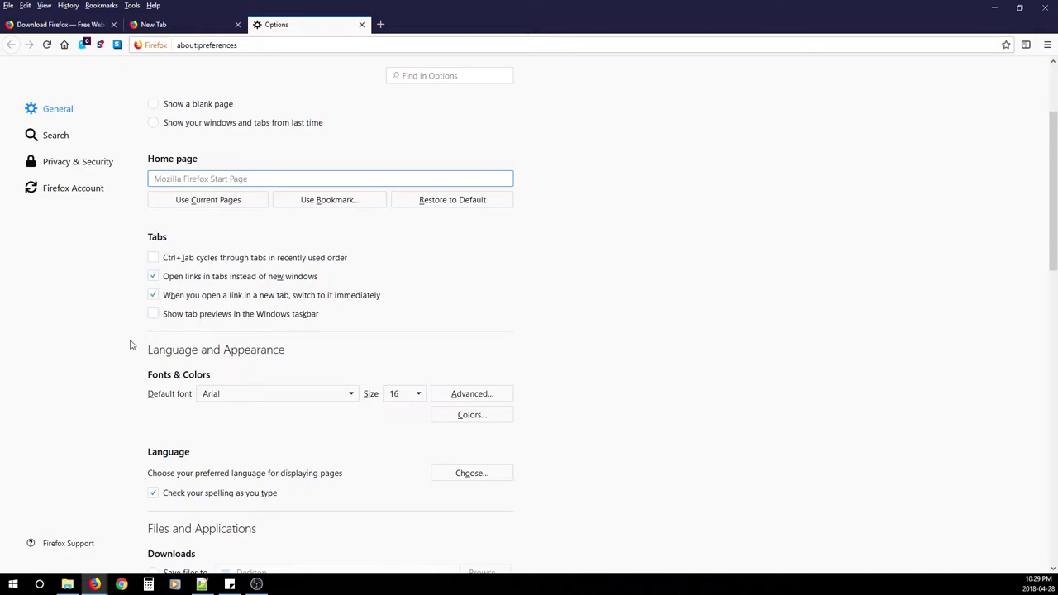
scroll(290, 359, down, 5)
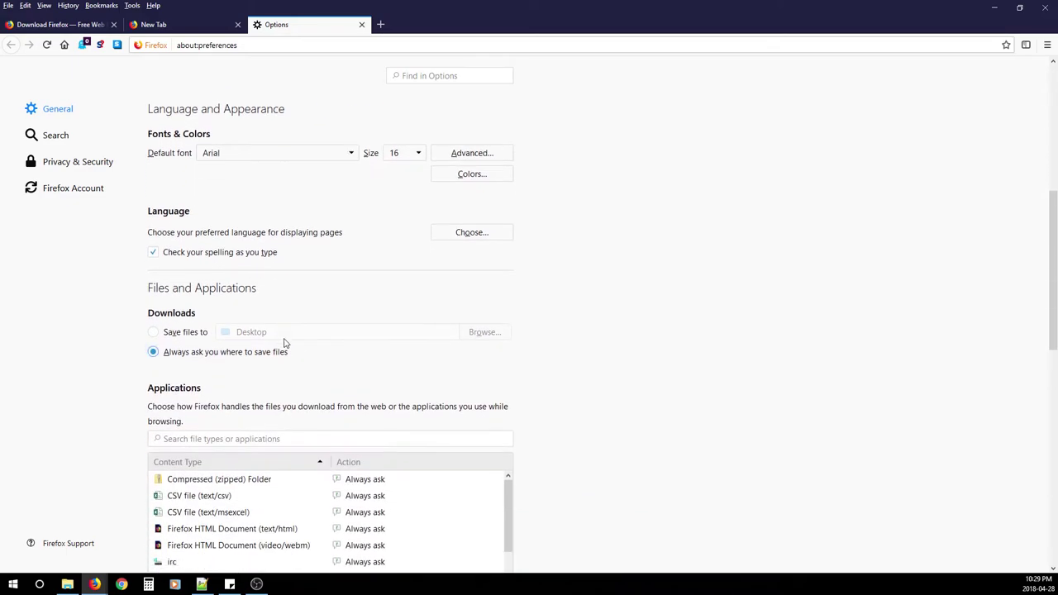
scroll(273, 289, down, 4)
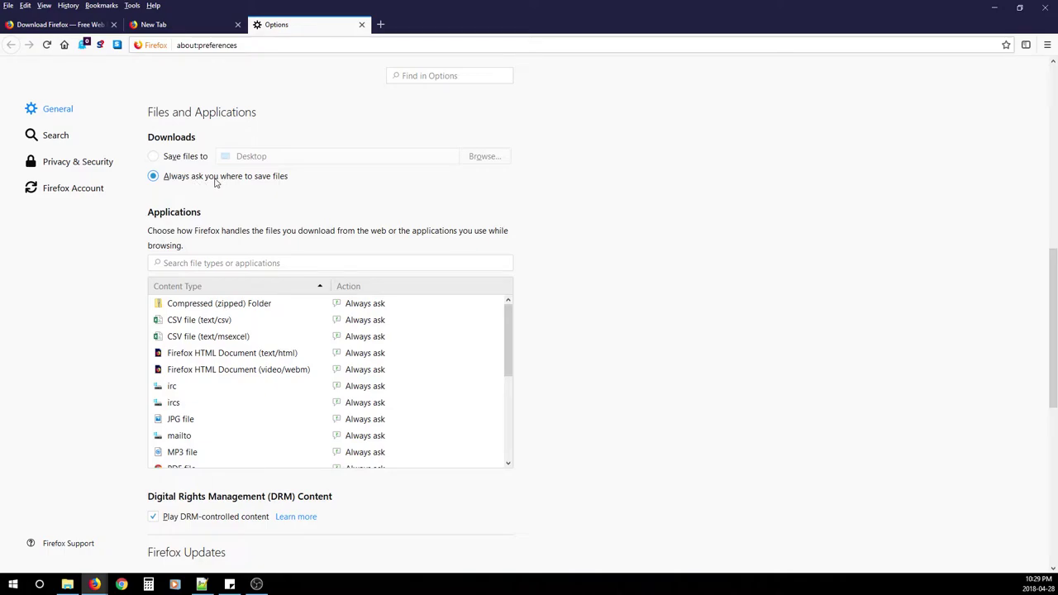
click(185, 178)
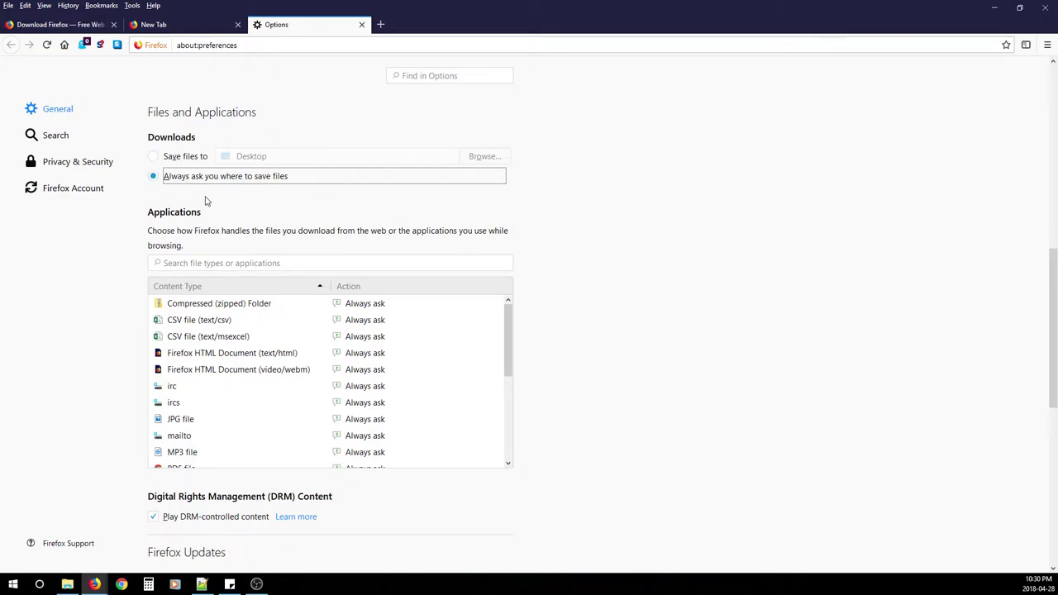
scroll(207, 201, down, 3)
scroll(165, 190, up, 2)
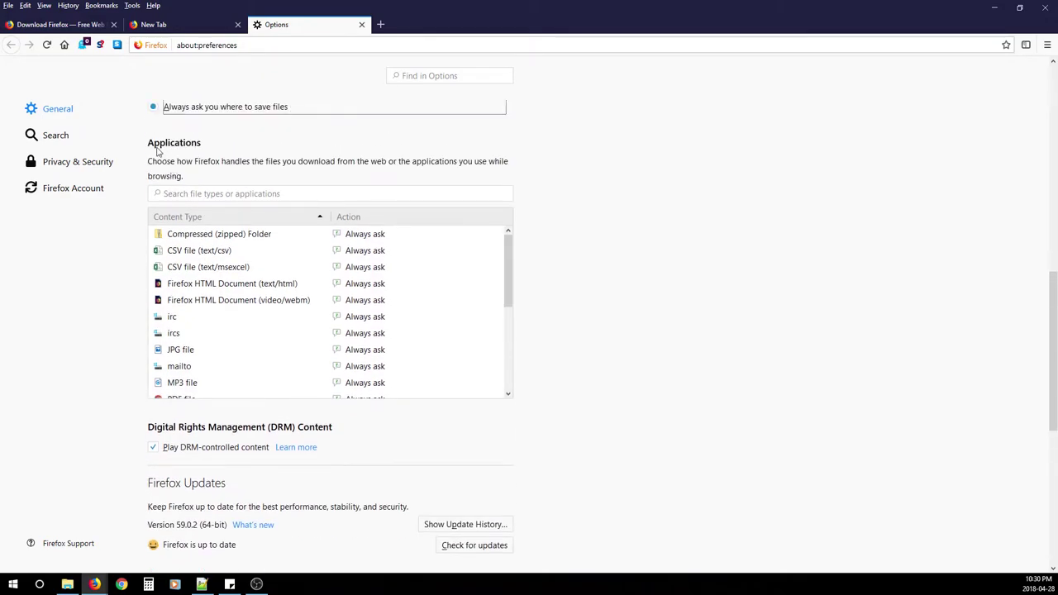
double_click(159, 146)
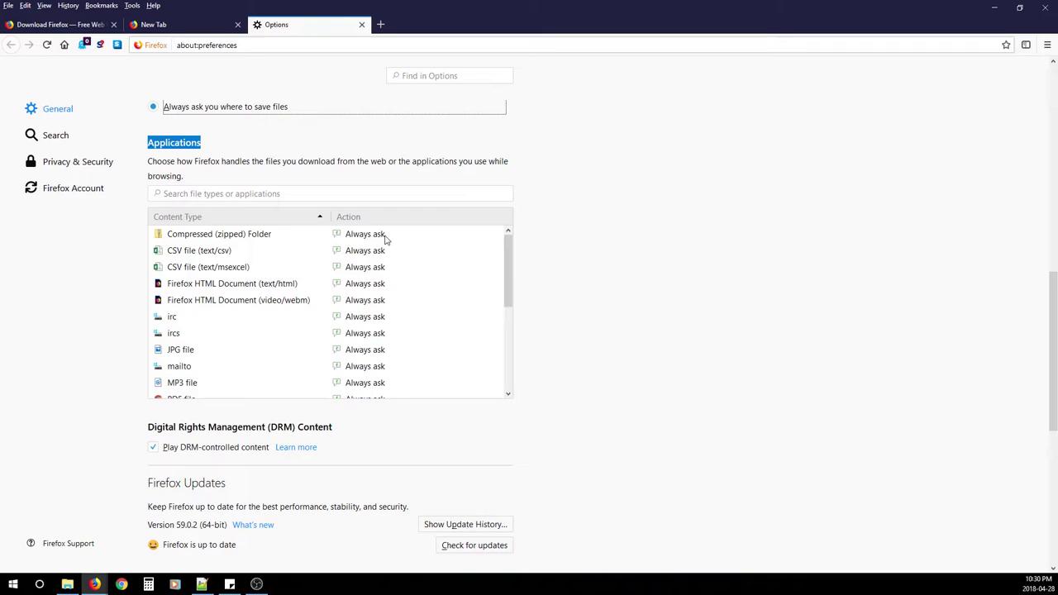
click(497, 235)
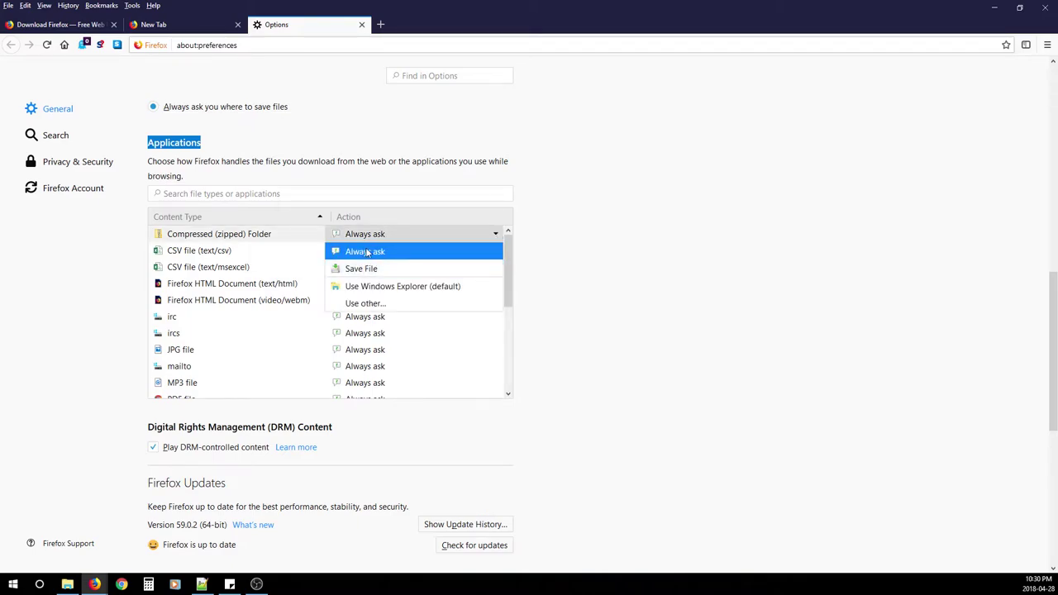
click(605, 261)
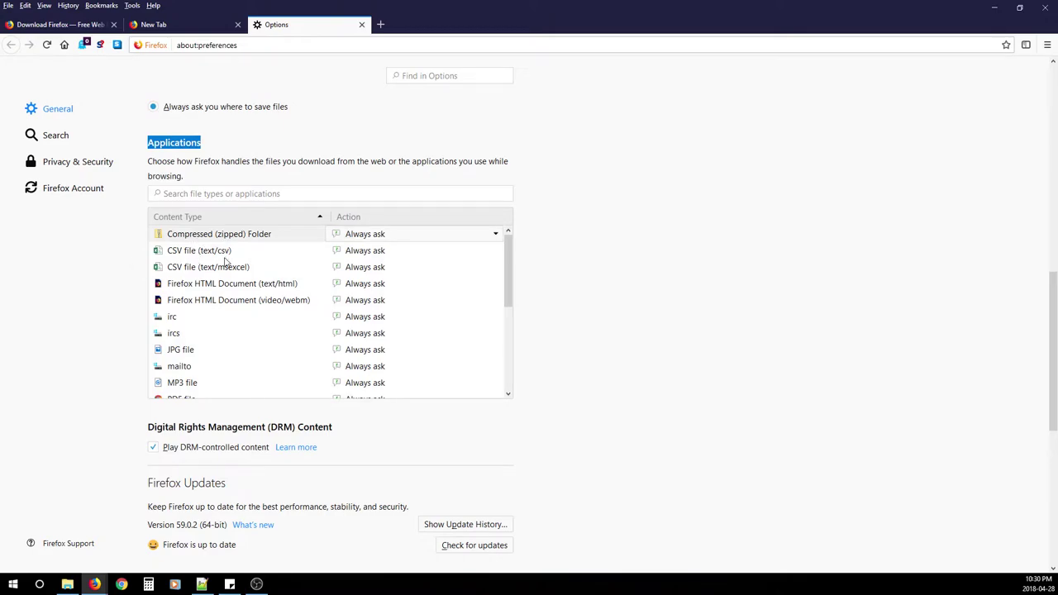
scroll(206, 307, down, 3)
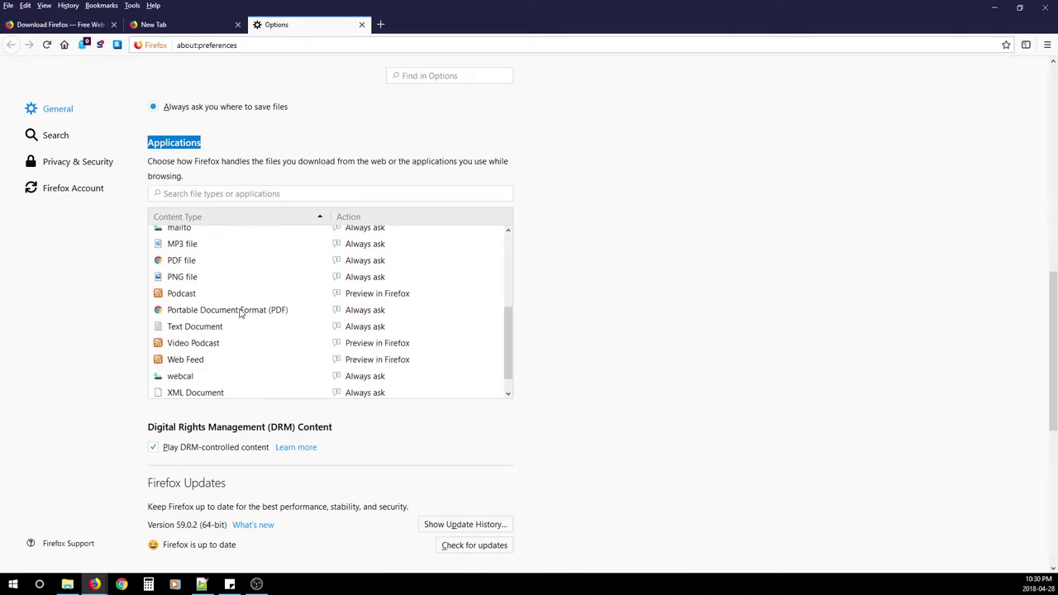
scroll(207, 336, down, 1)
scroll(323, 359, down, 2)
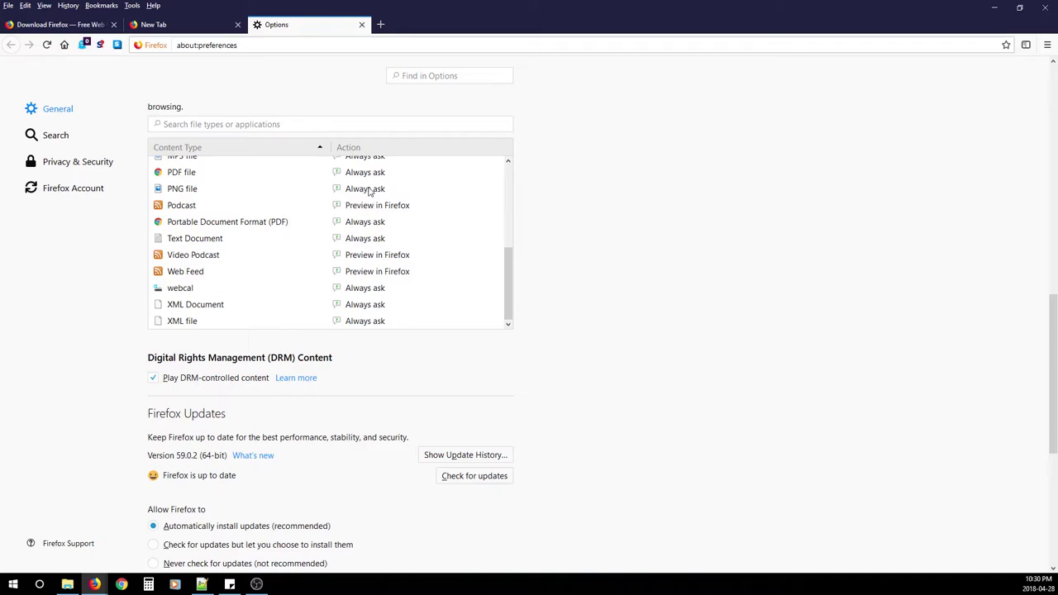
scroll(461, 246, up, 3)
scroll(385, 306, down, 1)
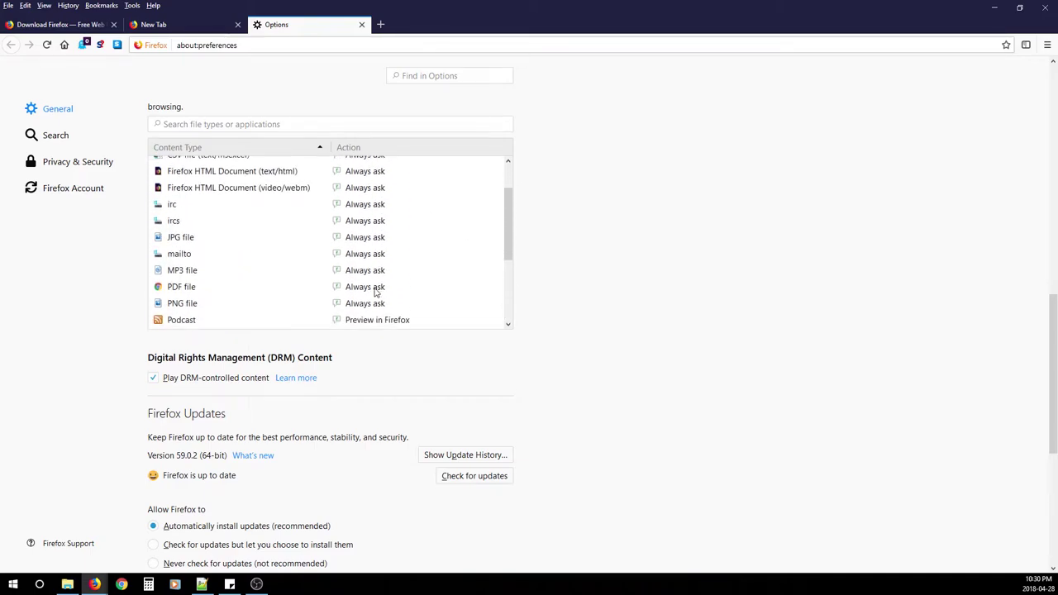
scroll(377, 290, down, 1)
click(384, 276)
click(475, 276)
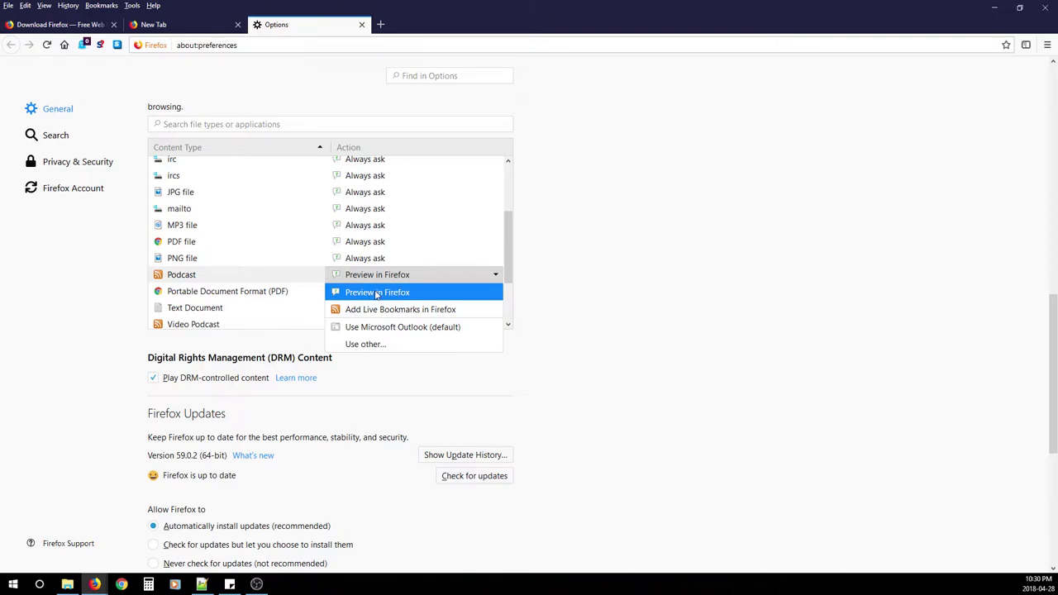
click(376, 293)
scroll(331, 281, down, 2)
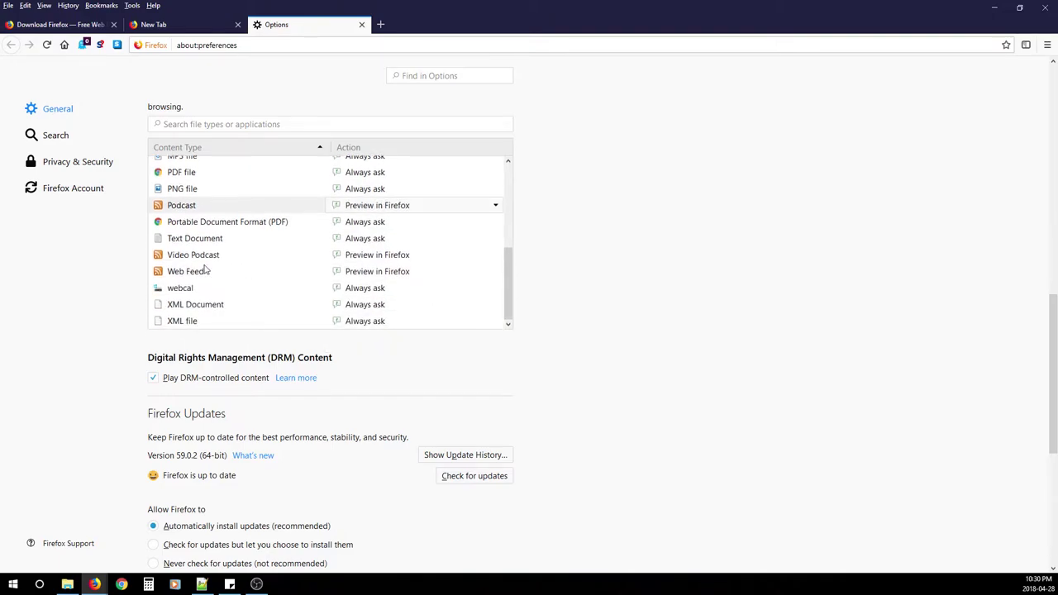
scroll(366, 251, down, 2)
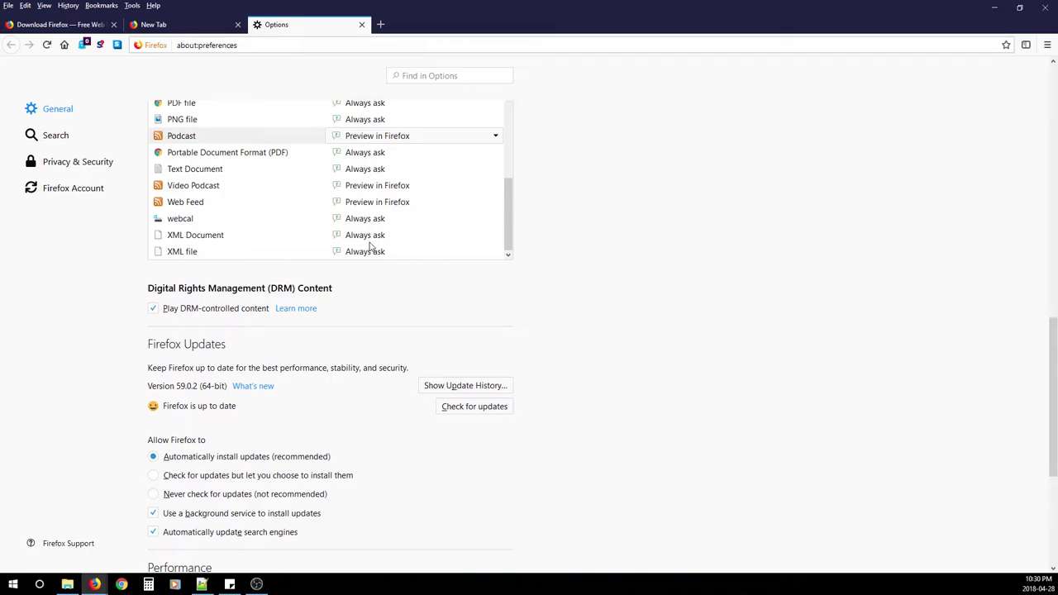
click(381, 223)
click(424, 220)
click(392, 239)
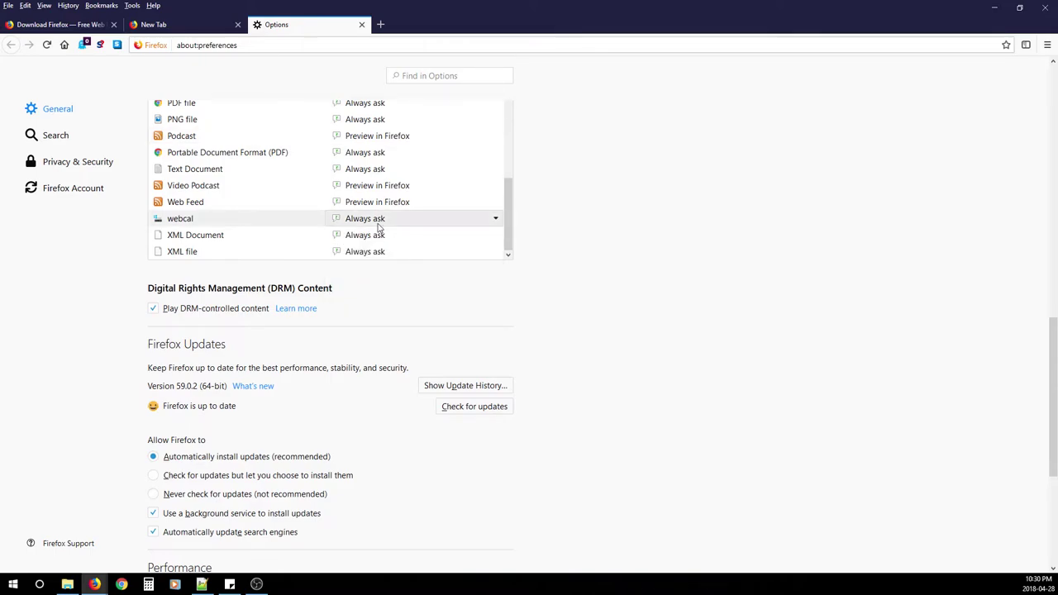
scroll(202, 304, down, 4)
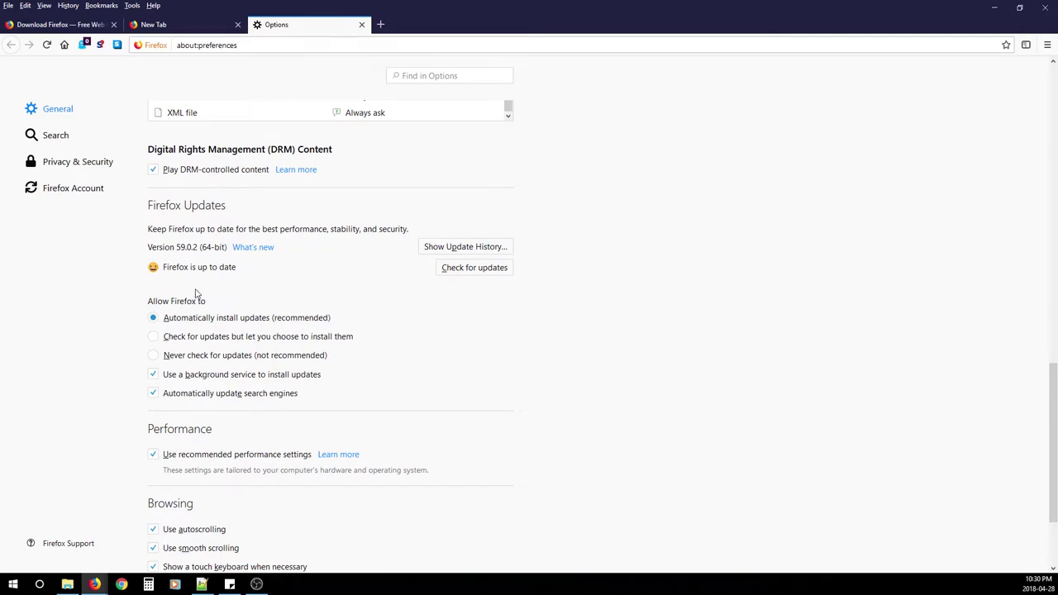
scroll(228, 293, down, 2)
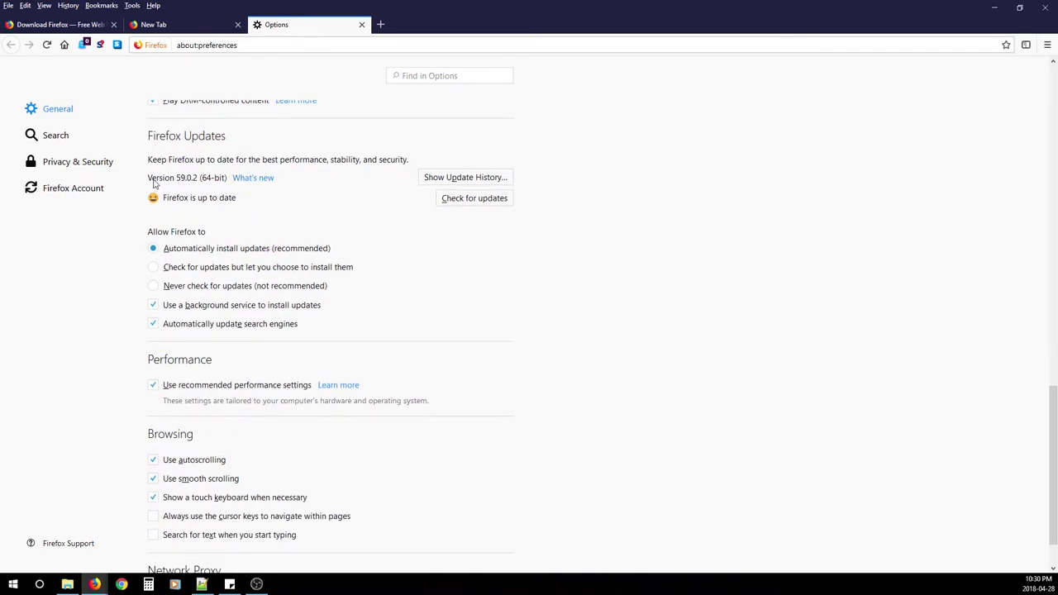
drag(150, 184, 229, 188)
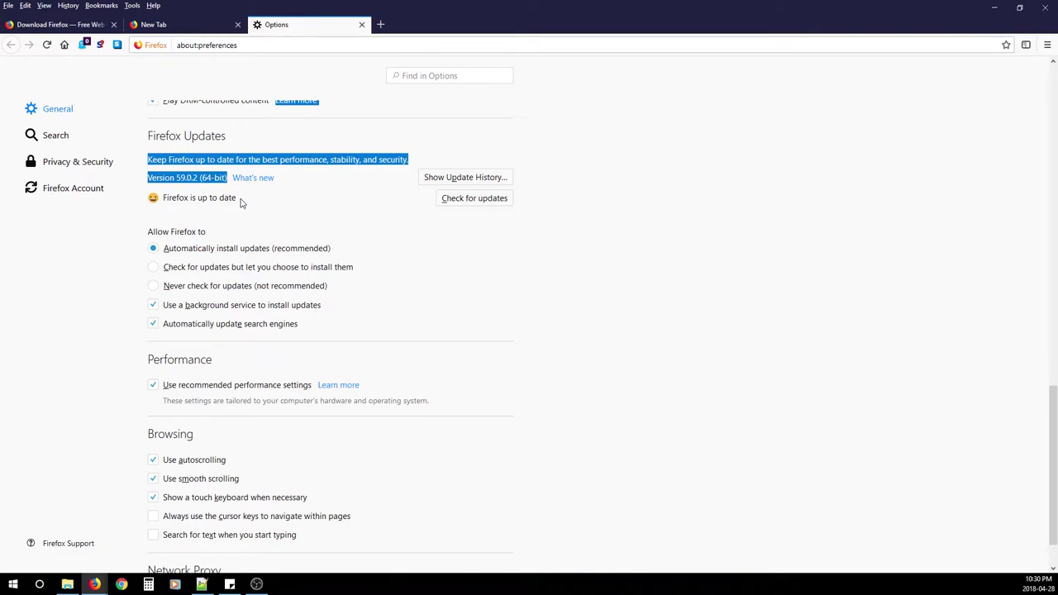
click(241, 203)
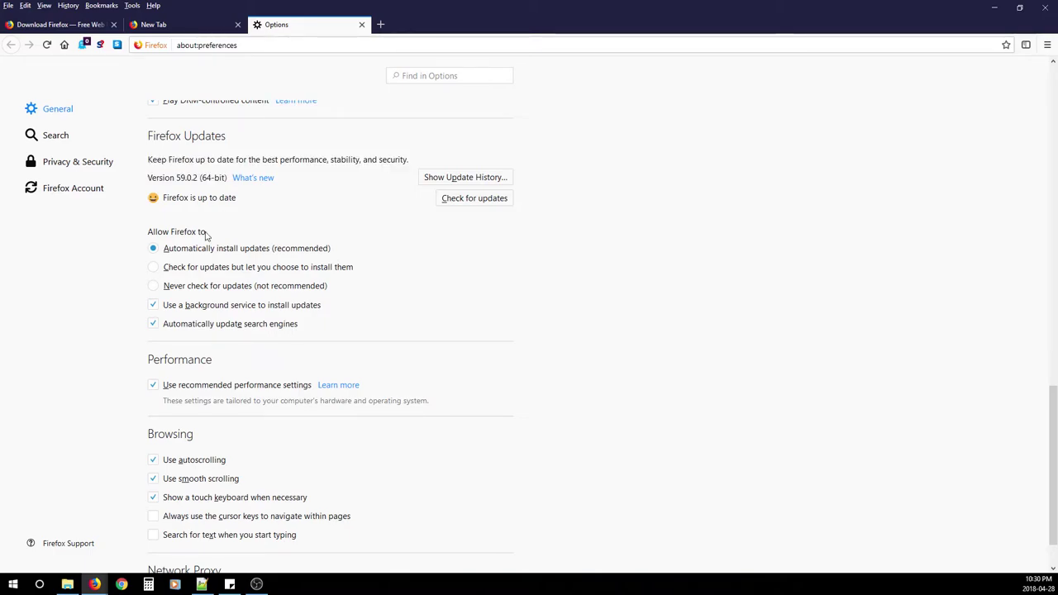
click(153, 249)
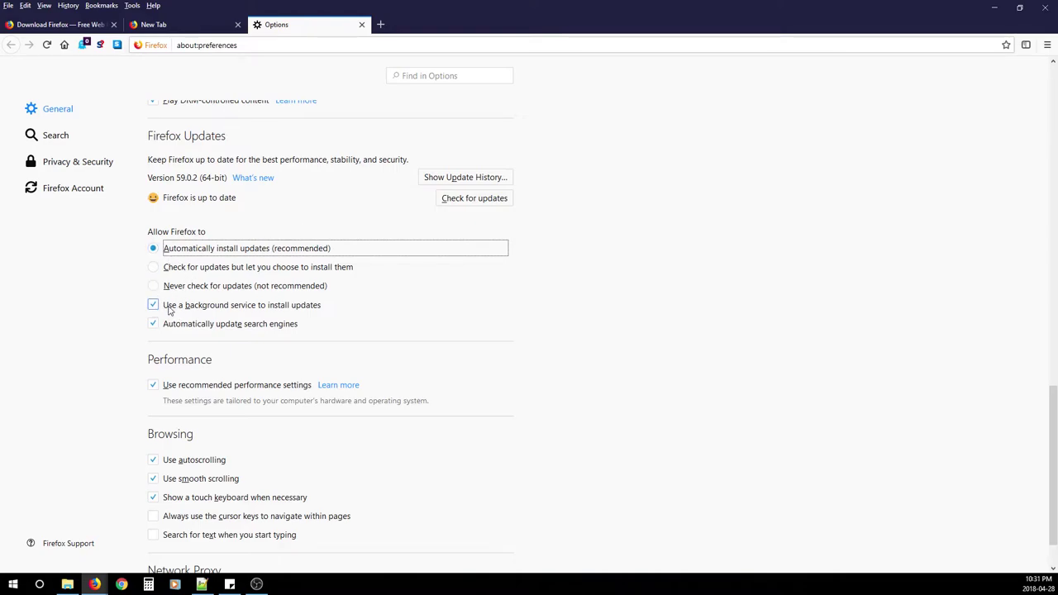
drag(325, 312, 162, 308)
drag(312, 328, 159, 319)
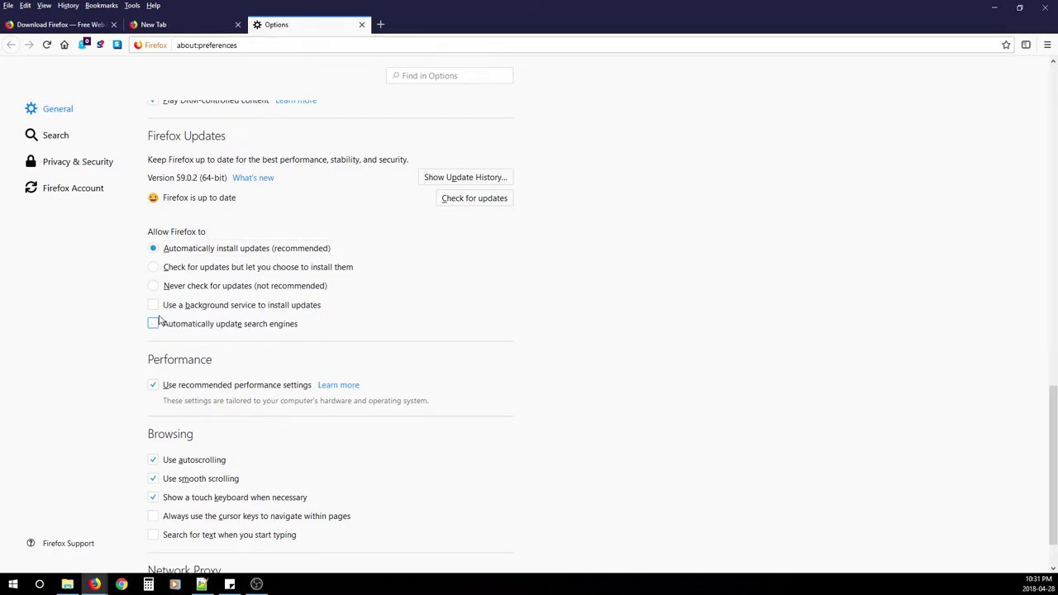
click(153, 305)
click(268, 325)
scroll(267, 324, down, 2)
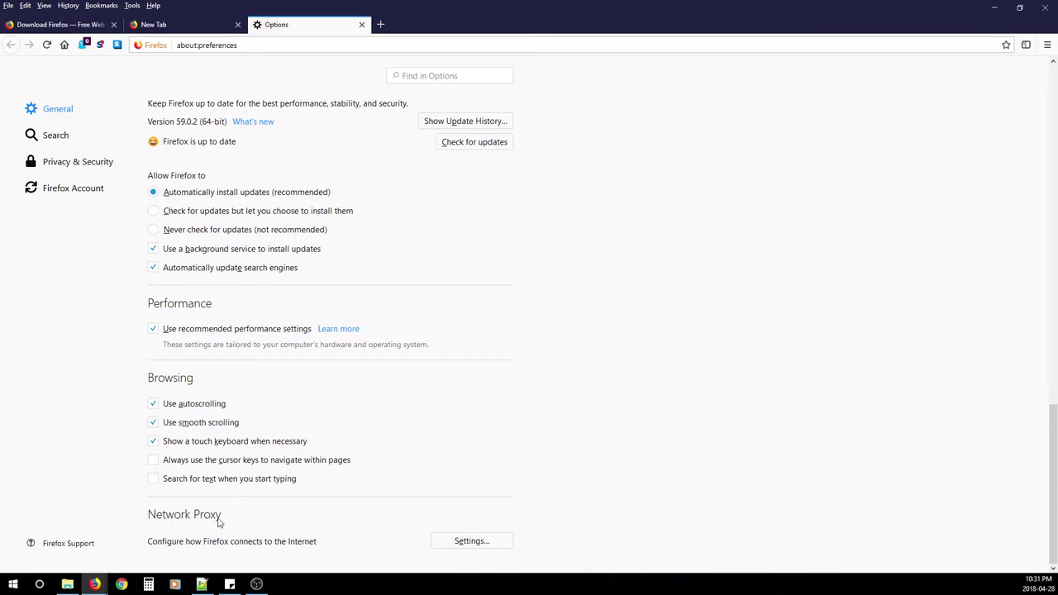
Confirm Connection Settings with No proxy and scroll back to the top of General options
click(477, 546)
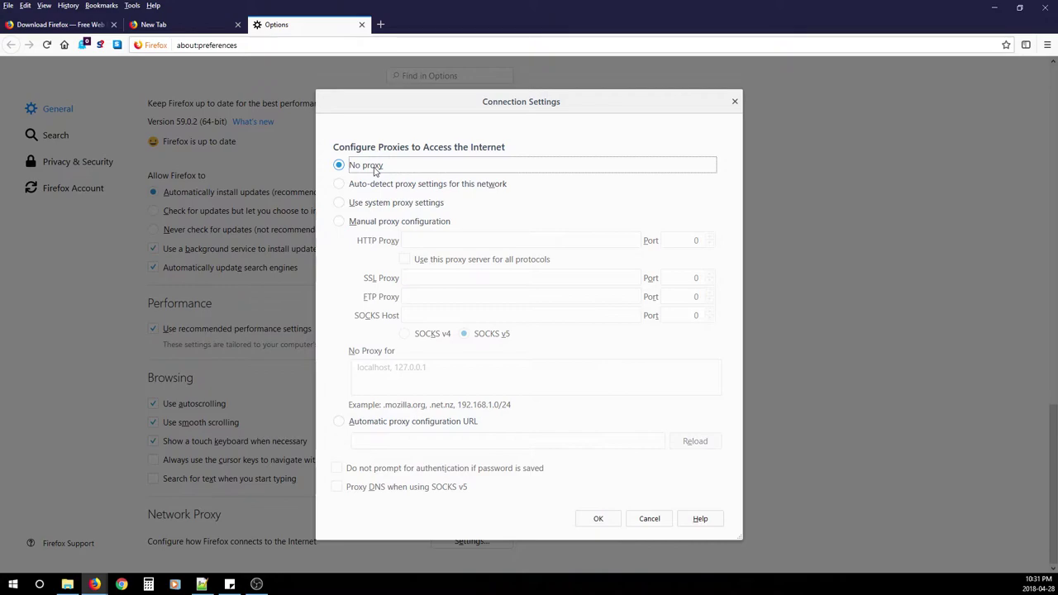
click(599, 519)
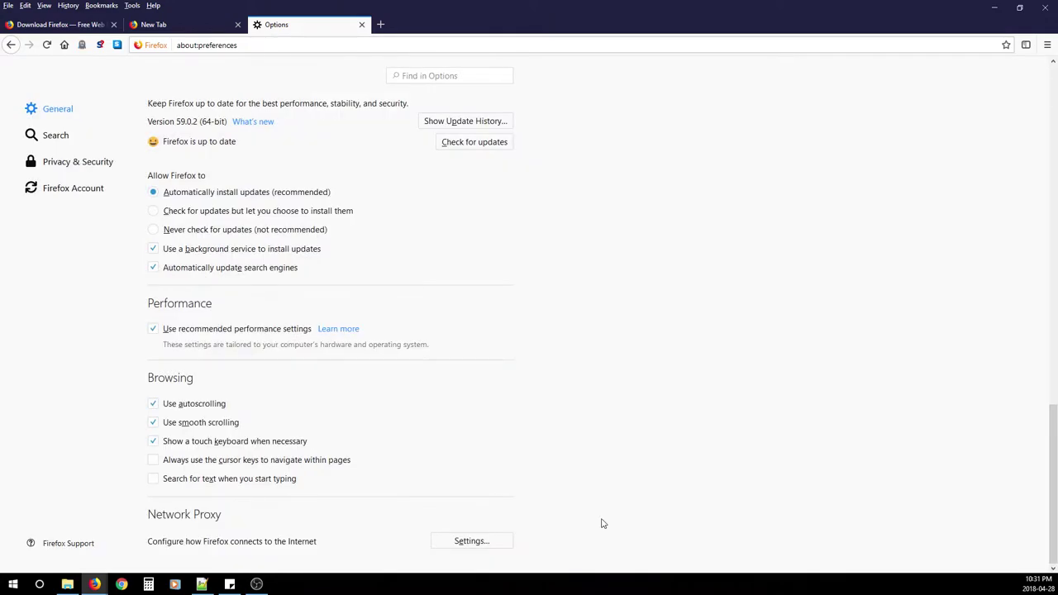
scroll(335, 366, up, 8)
scroll(336, 366, up, 10)
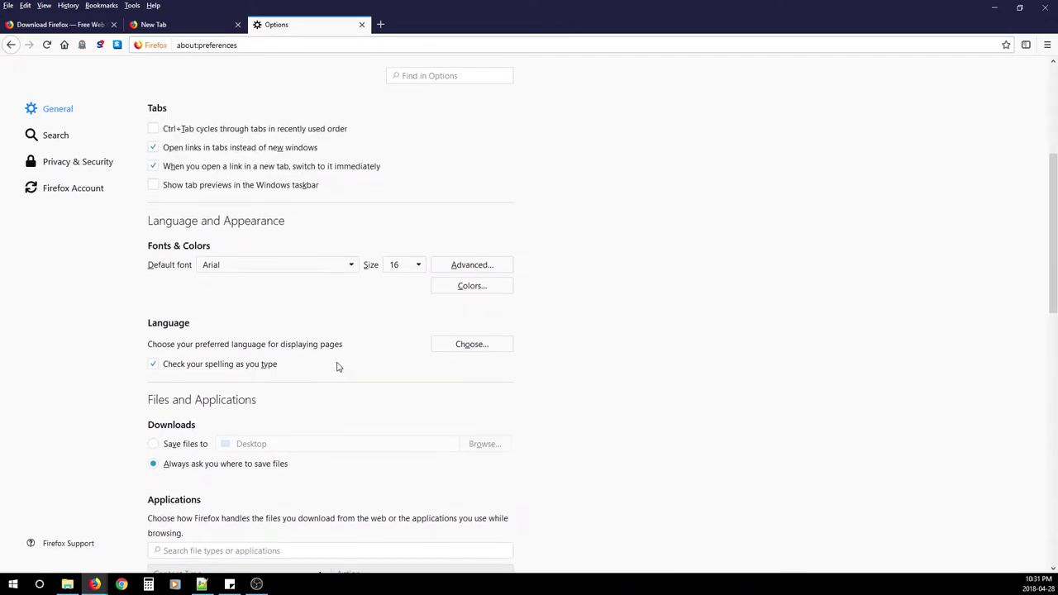
scroll(336, 366, down, 5)
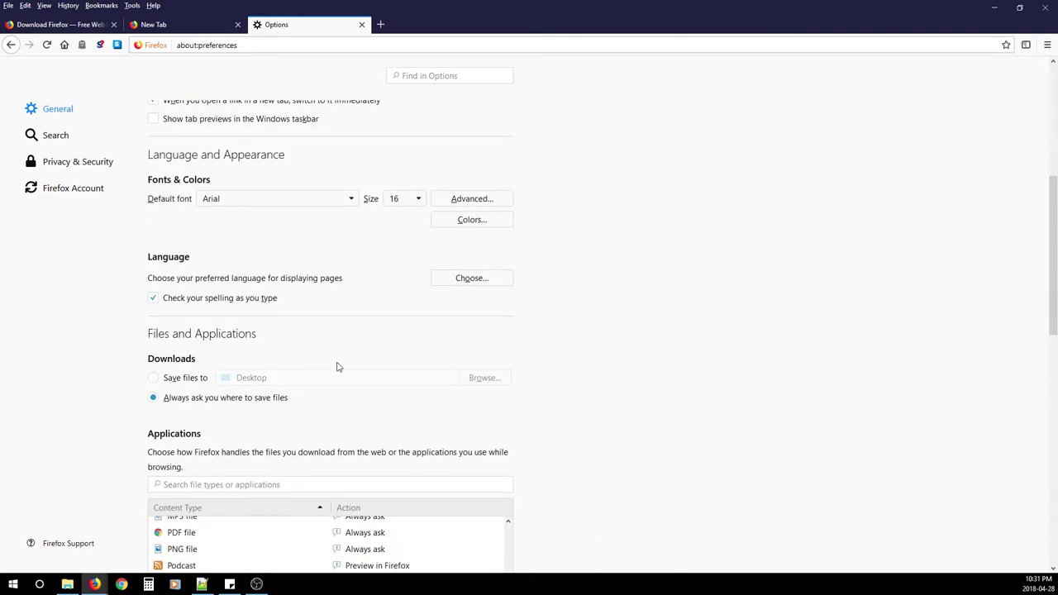
scroll(336, 366, down, 8)
scroll(336, 367, up, 5)
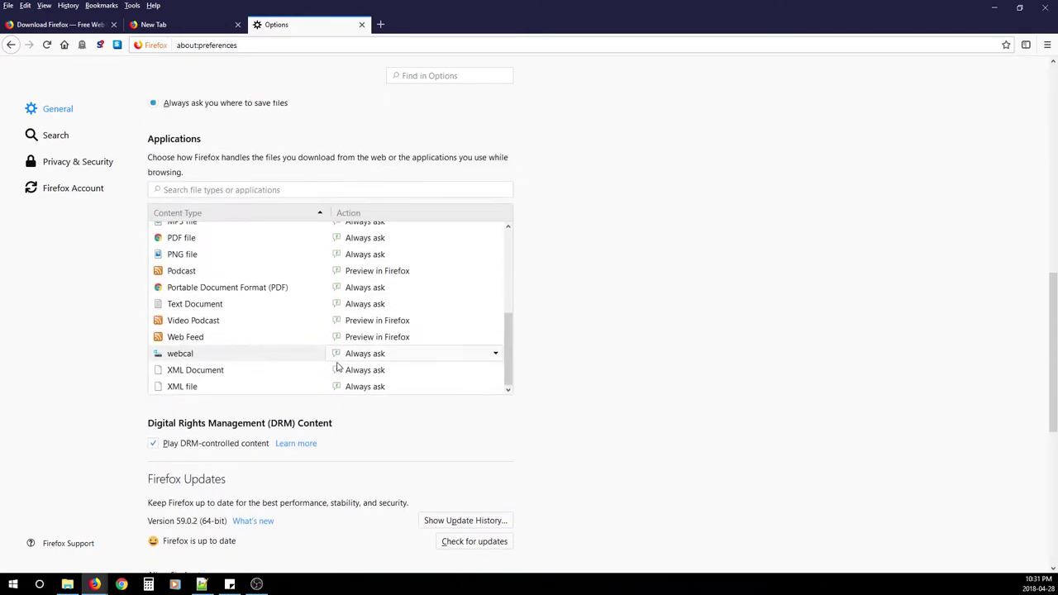
scroll(337, 366, up, 10)
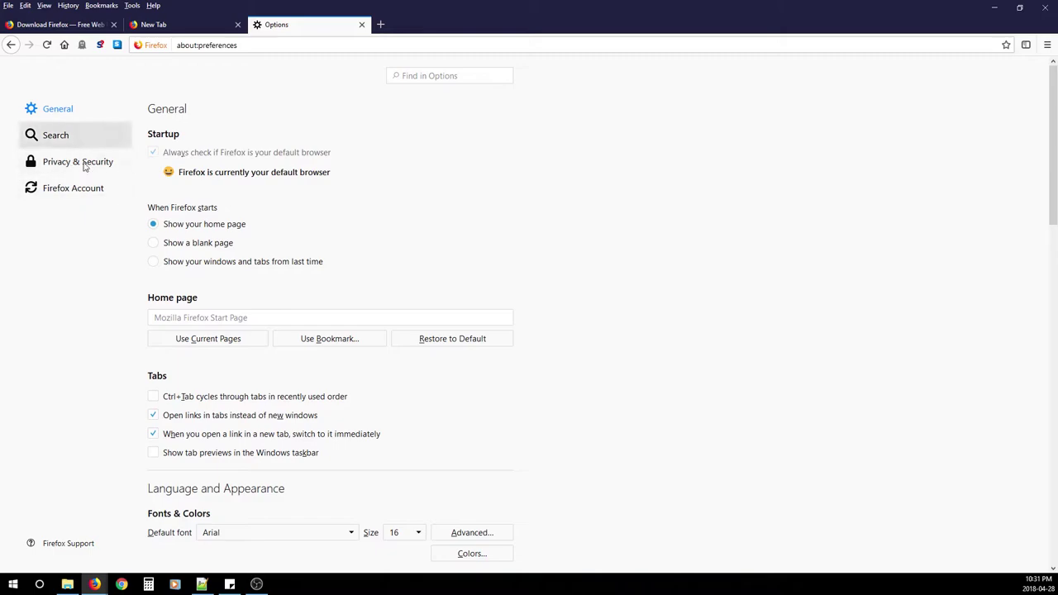
In Search options, use the address bar for search and navigation and select Google as one-click engine
click(61, 137)
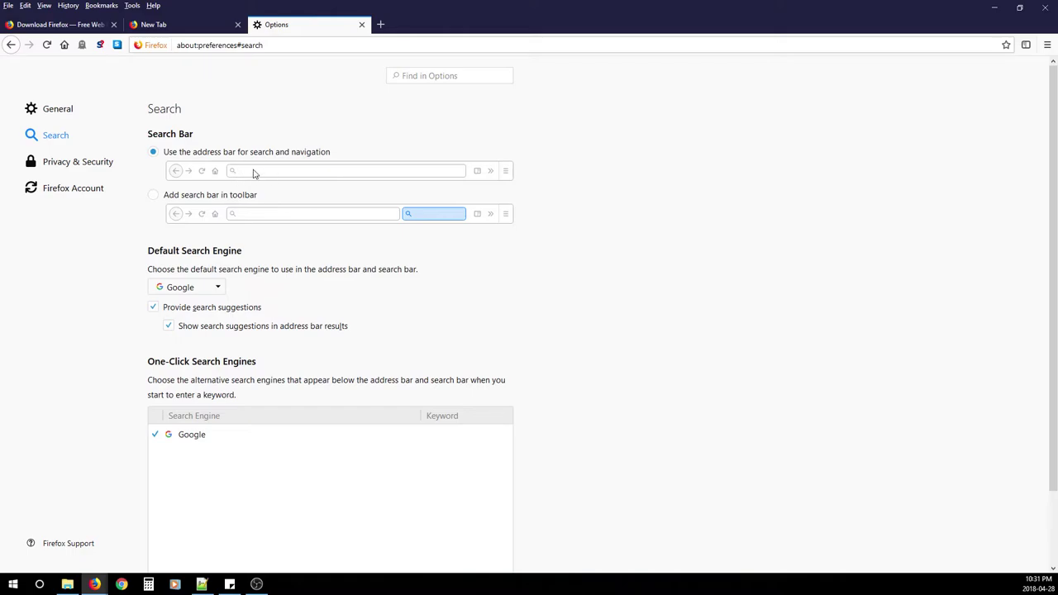
click(152, 153)
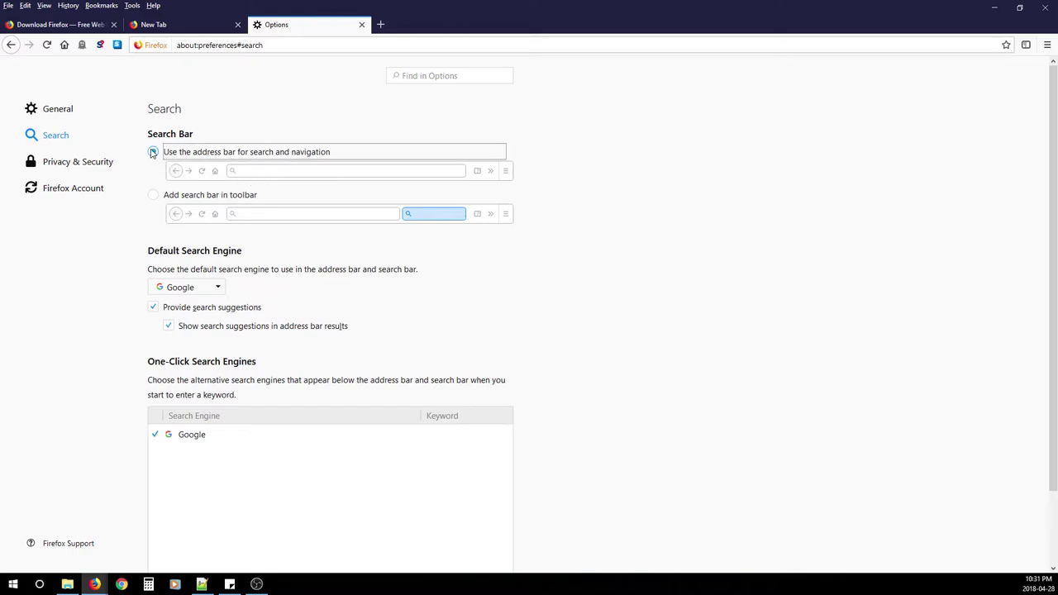
scroll(227, 248, down, 2)
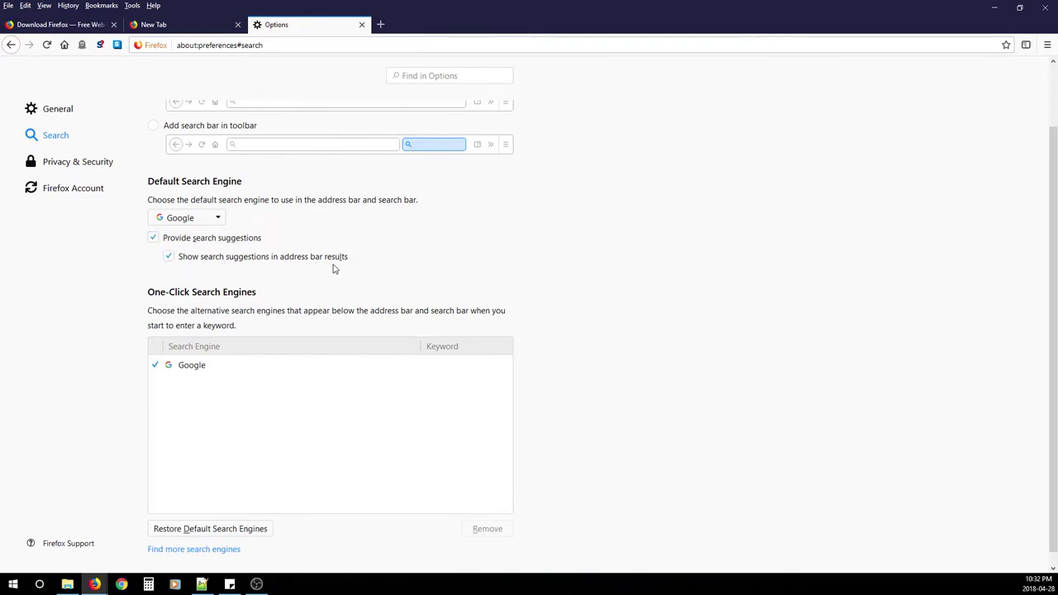
scroll(207, 354, down, 1)
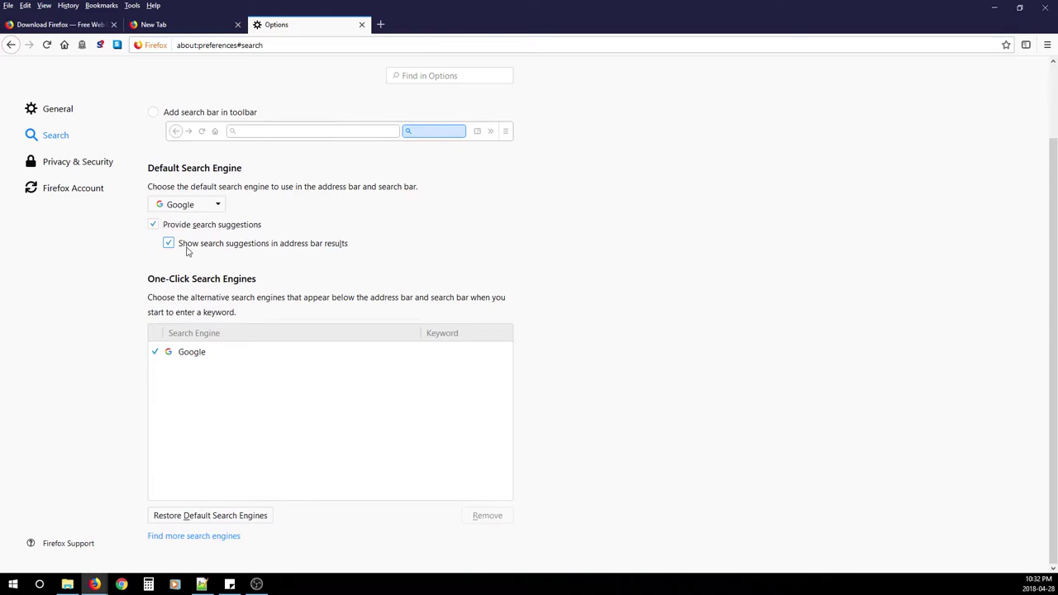
click(259, 384)
click(192, 24)
click(208, 45)
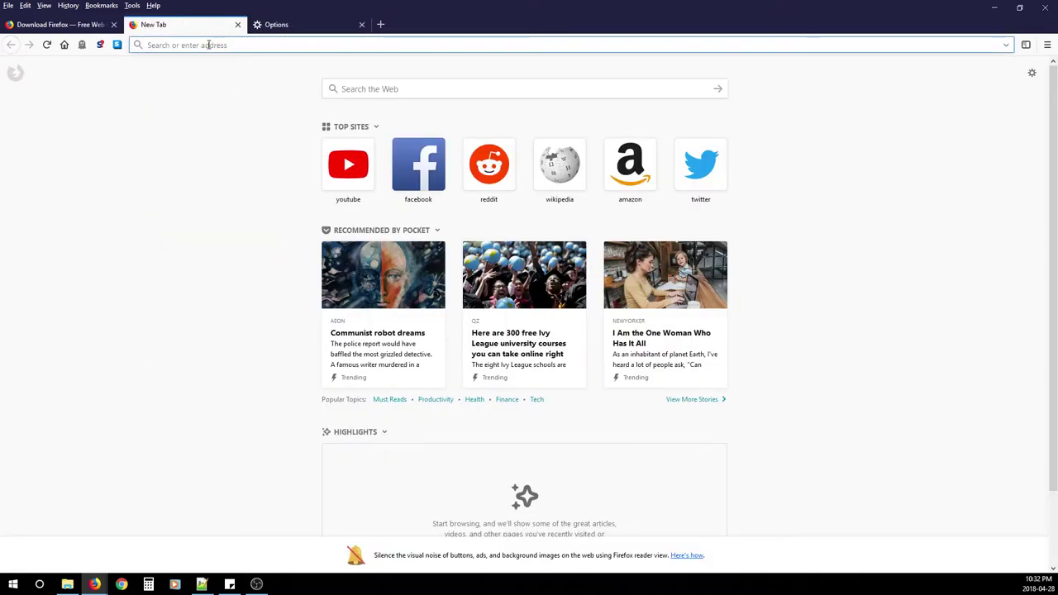
text(google)
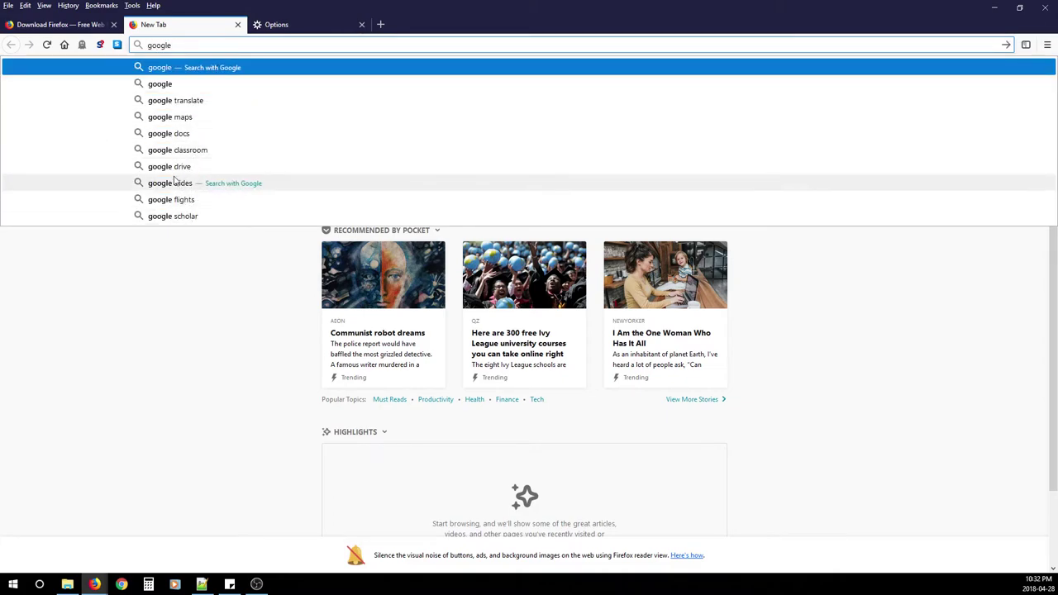
click(281, 26)
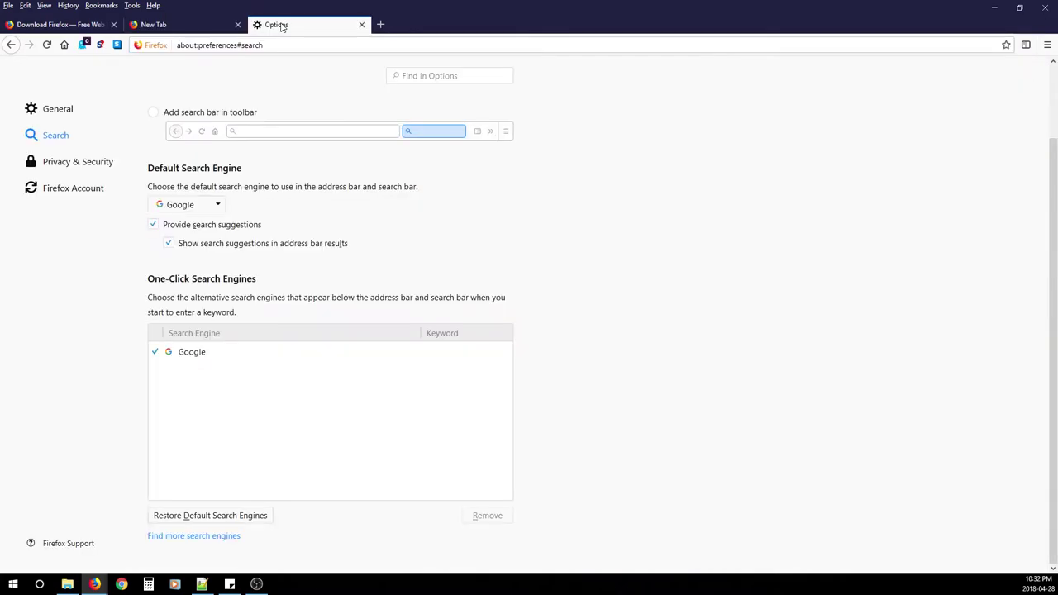
Switch to the Privacy & Security page from the Options sidebar
click(68, 165)
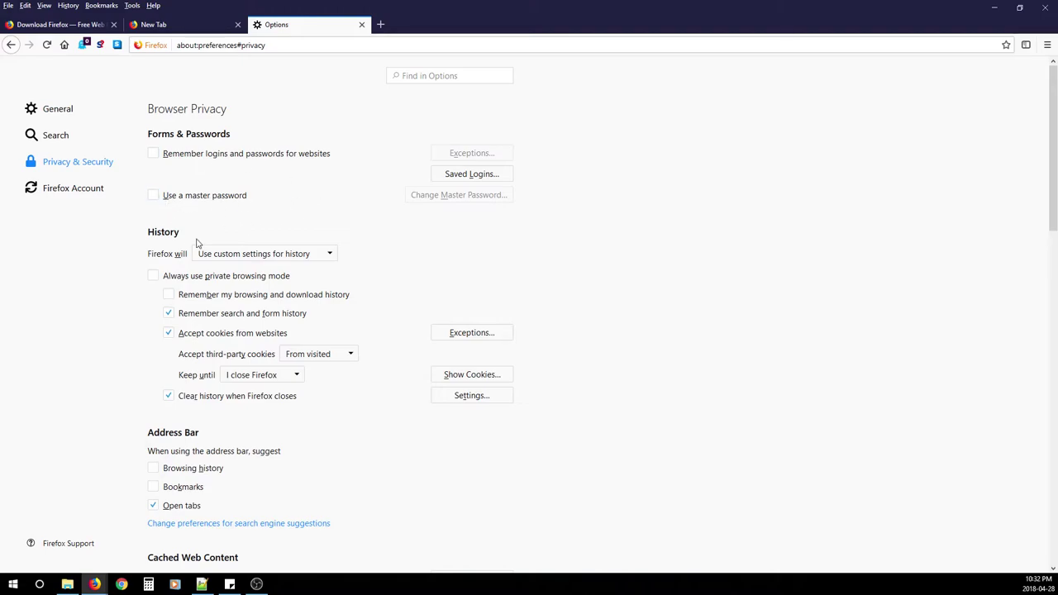
scroll(198, 236, down, 2)
scroll(199, 182, down, 1)
scroll(199, 127, up, 1)
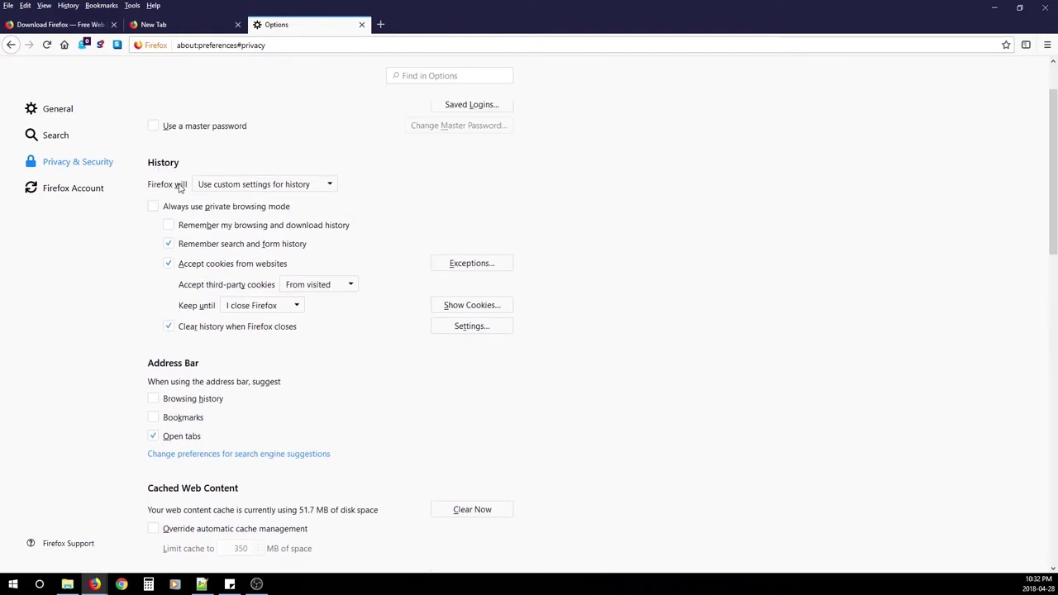
click(284, 189)
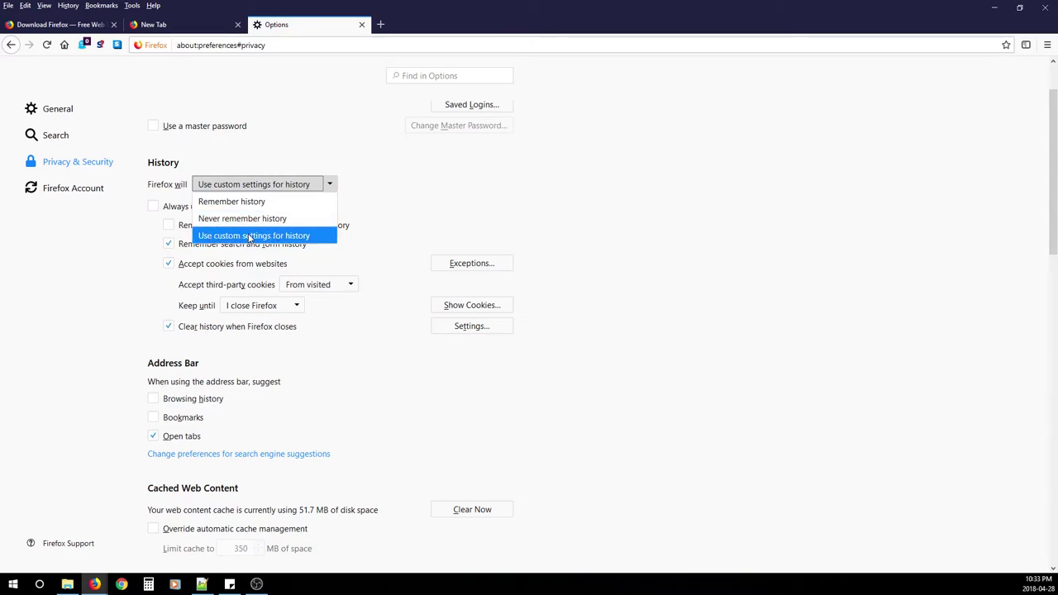
click(534, 189)
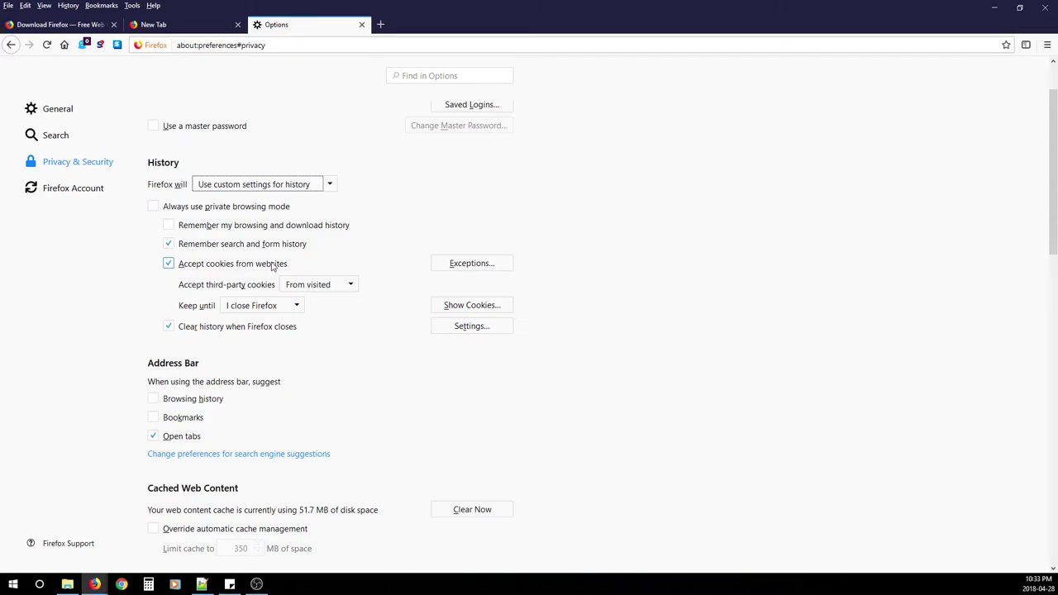
click(307, 286)
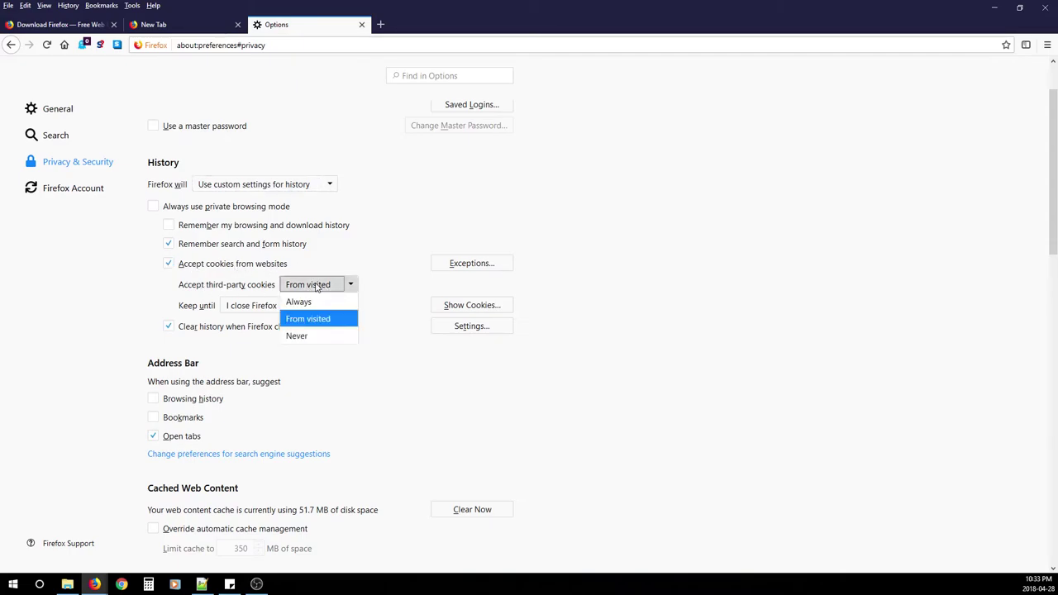
click(327, 321)
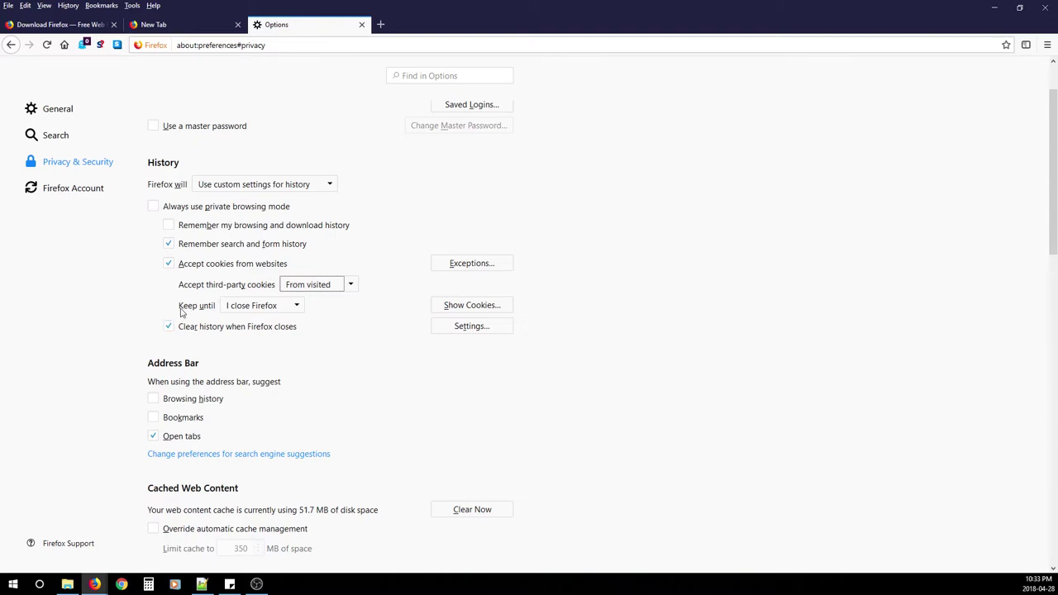
click(248, 306)
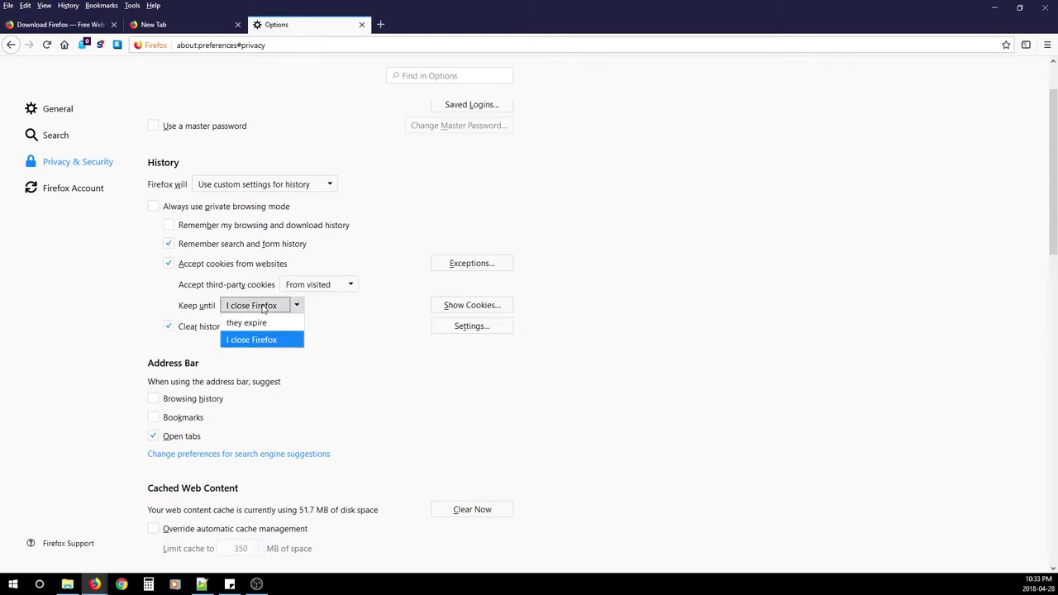
click(253, 342)
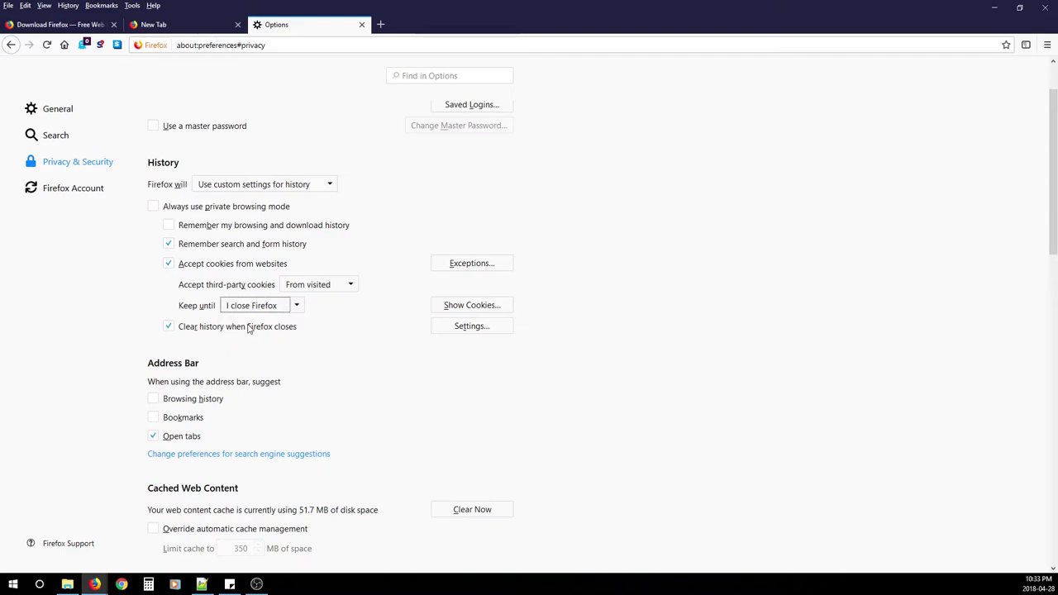
click(169, 327)
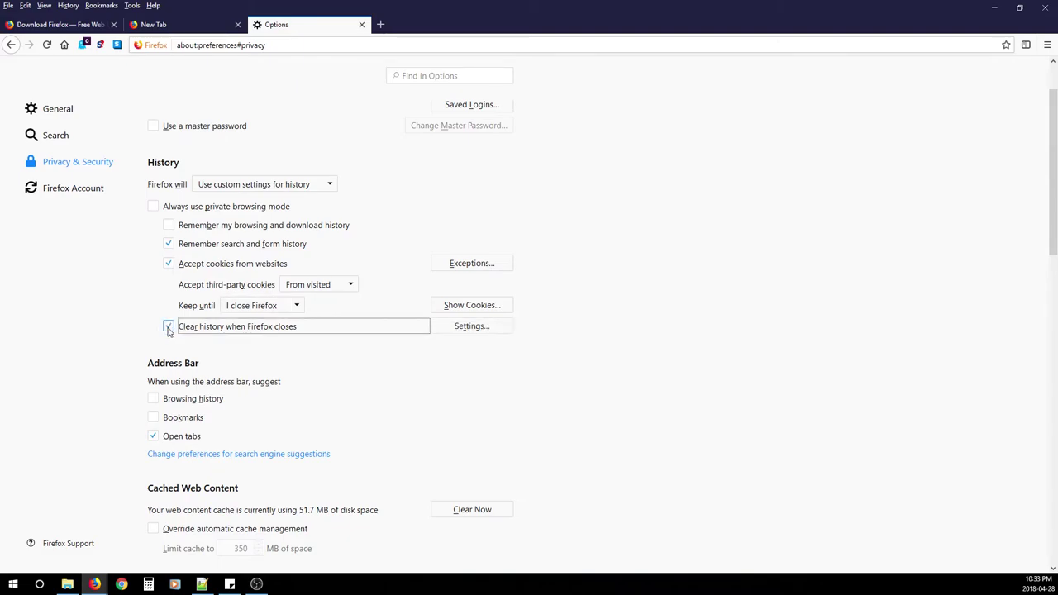
scroll(263, 357, down, 1)
scroll(273, 347, down, 2)
scroll(363, 295, up, 3)
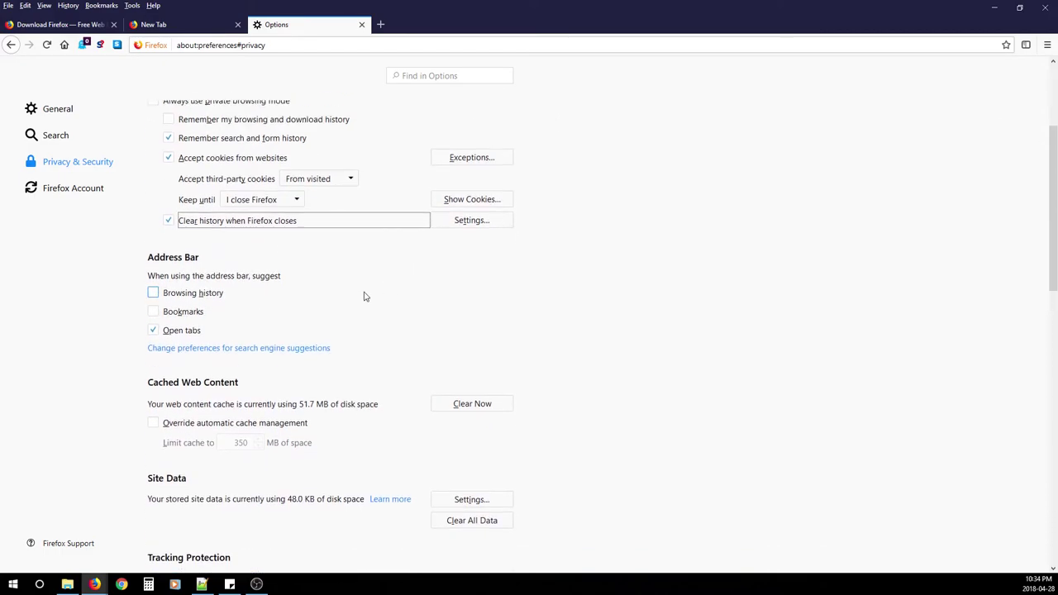
click(469, 329)
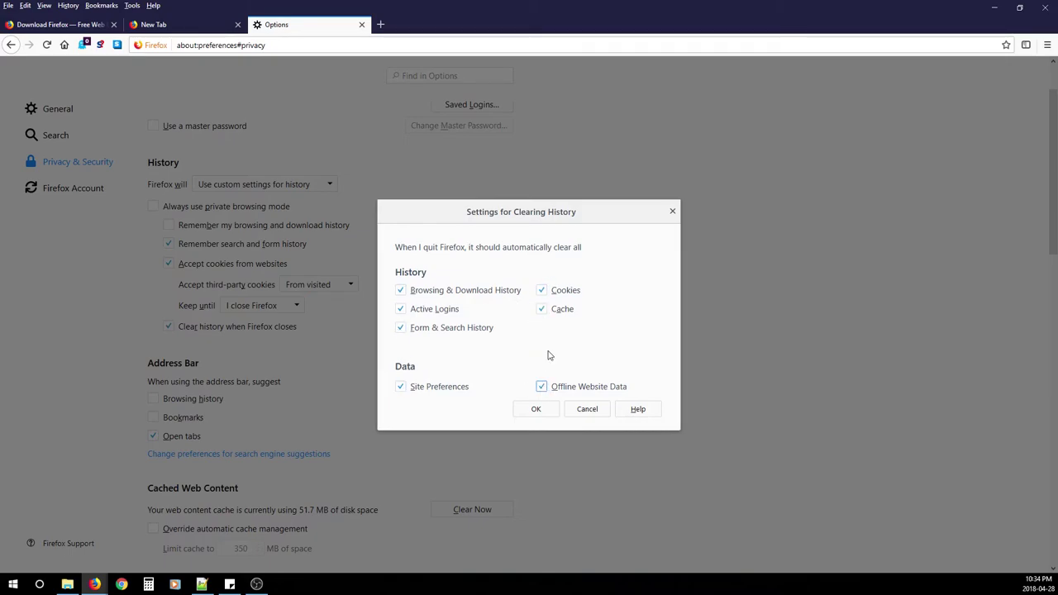
click(536, 410)
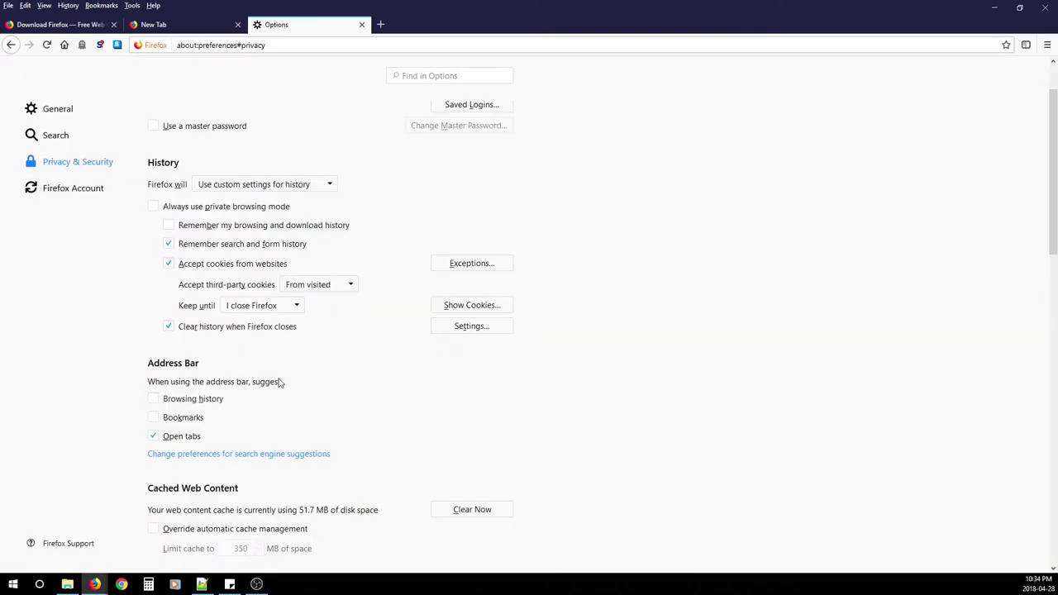
scroll(279, 382, down, 3)
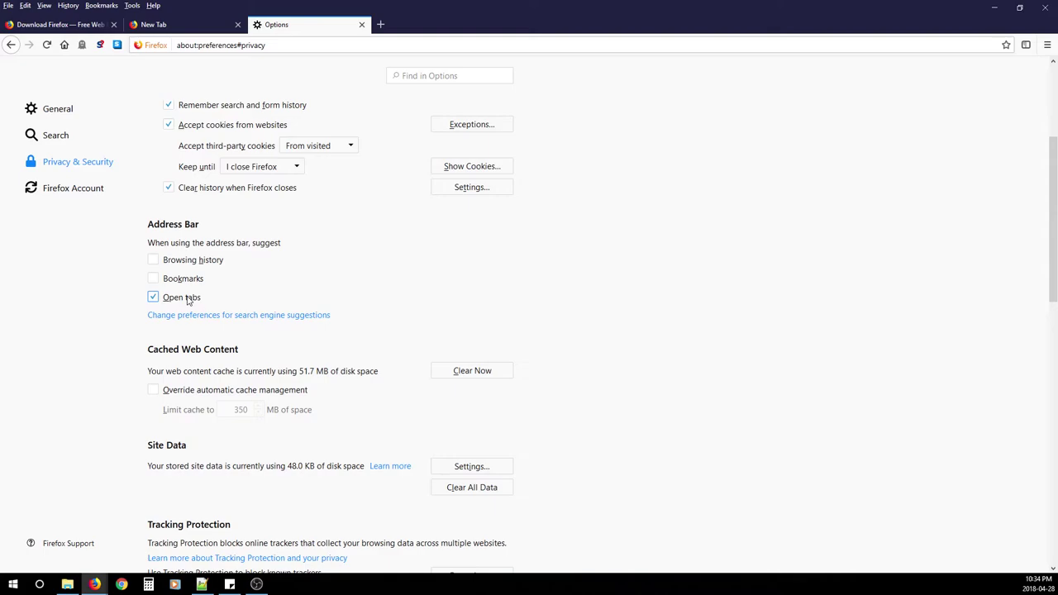
scroll(188, 300, down, 5)
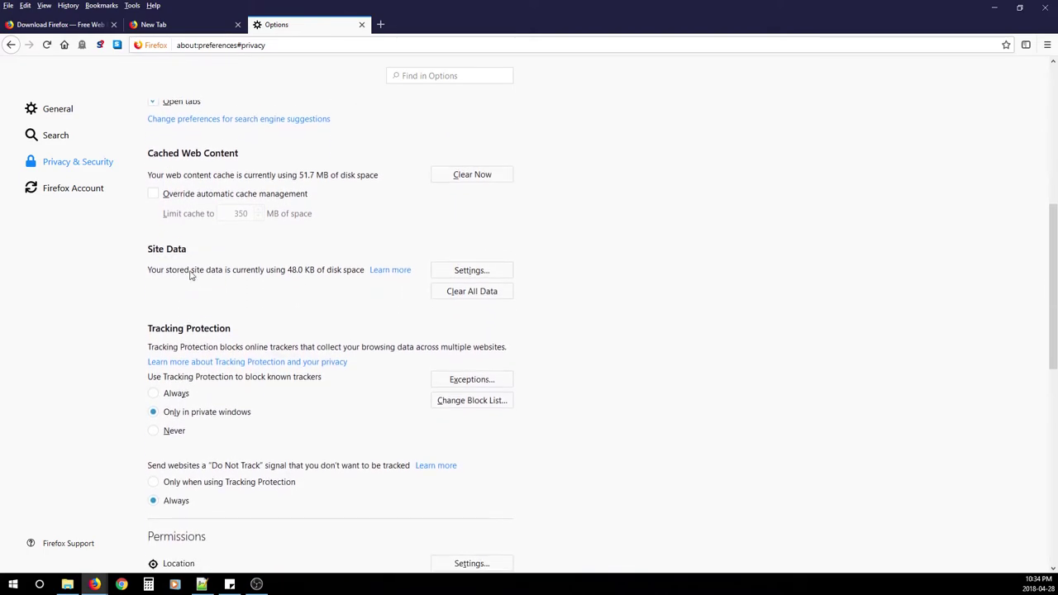
scroll(264, 253, down, 2)
scroll(273, 254, up, 2)
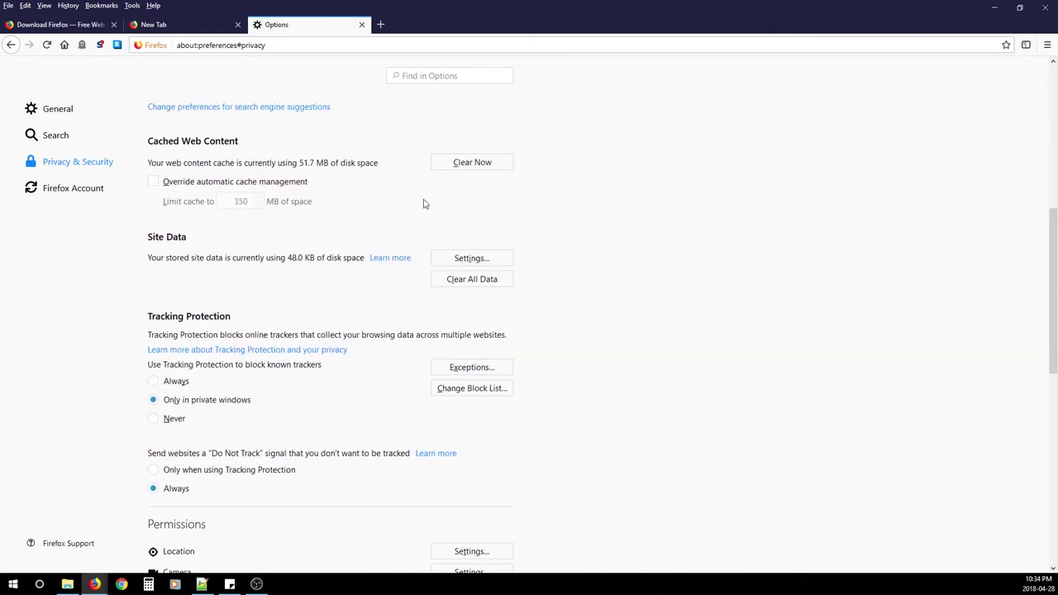
click(463, 261)
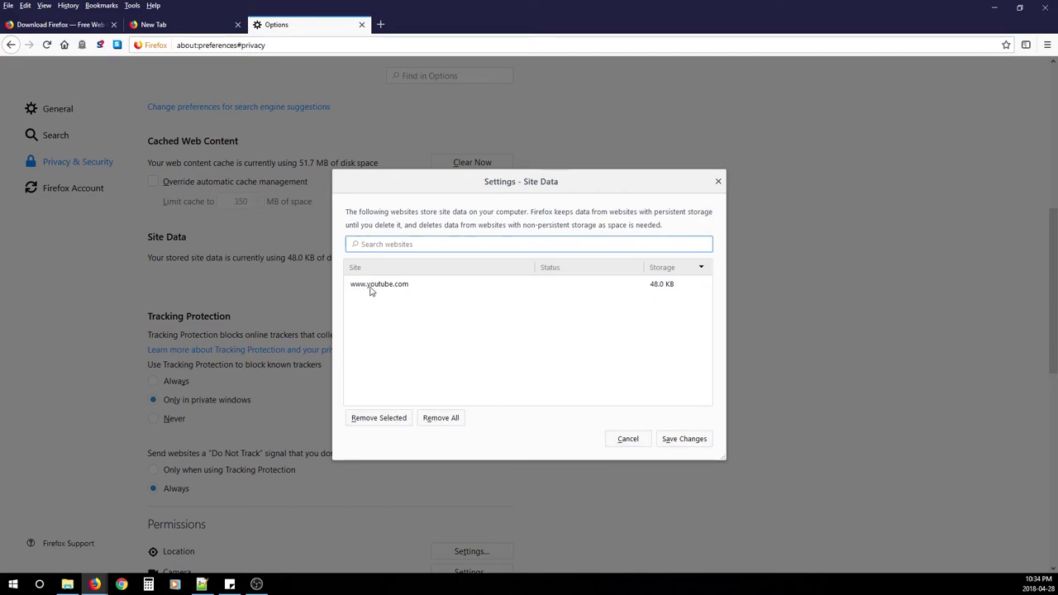
click(631, 441)
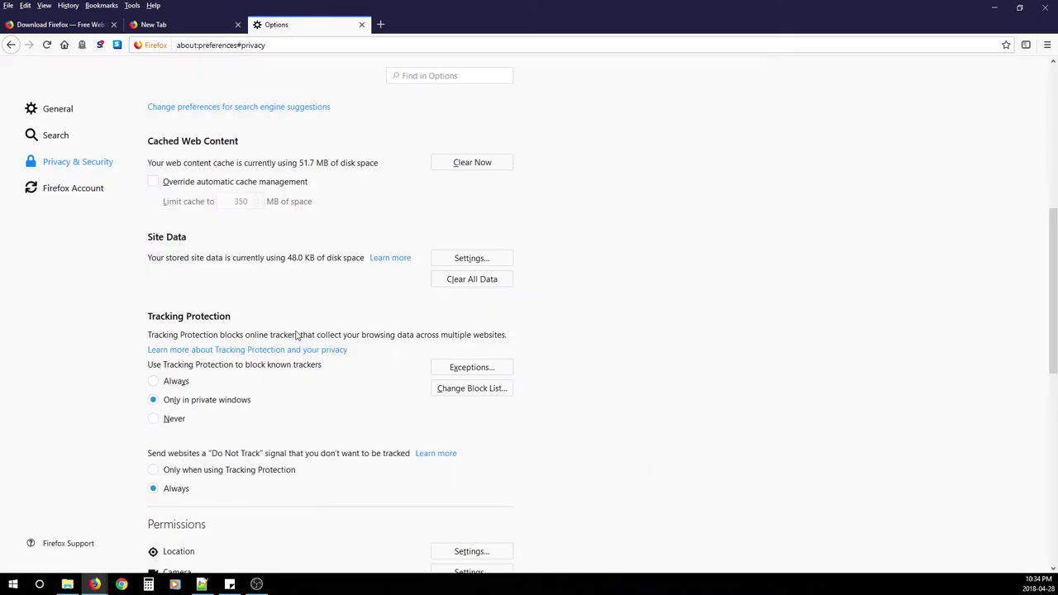
scroll(296, 335, down, 1)
scroll(295, 335, down, 4)
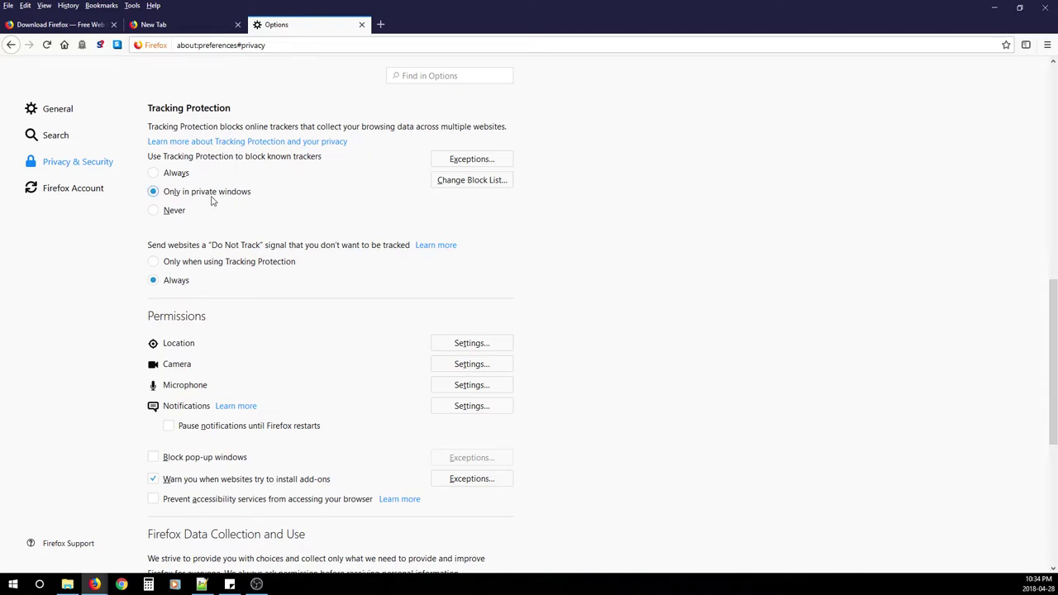
scroll(213, 268, down, 2)
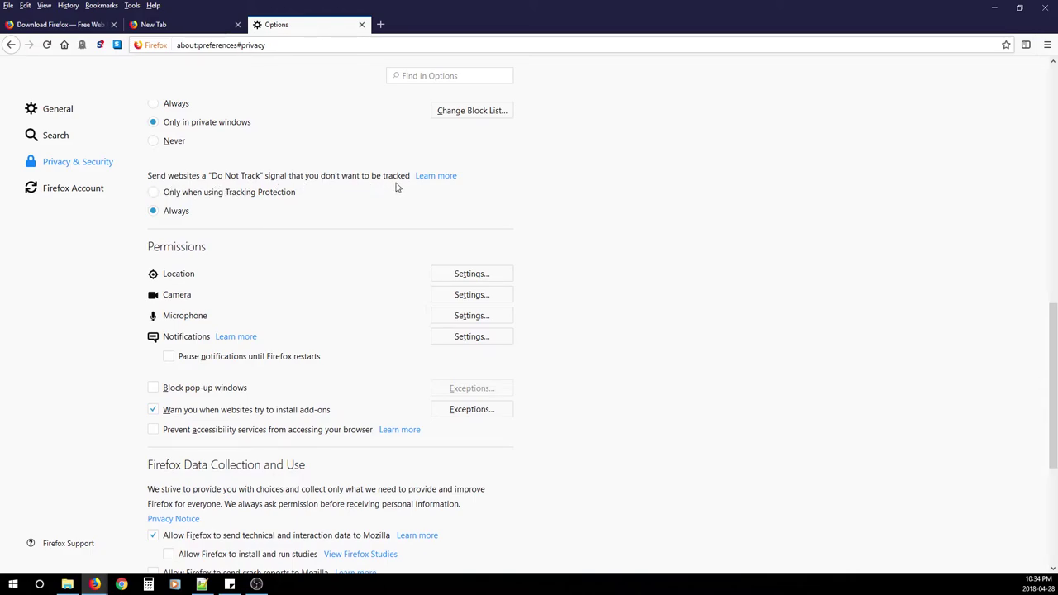
click(153, 212)
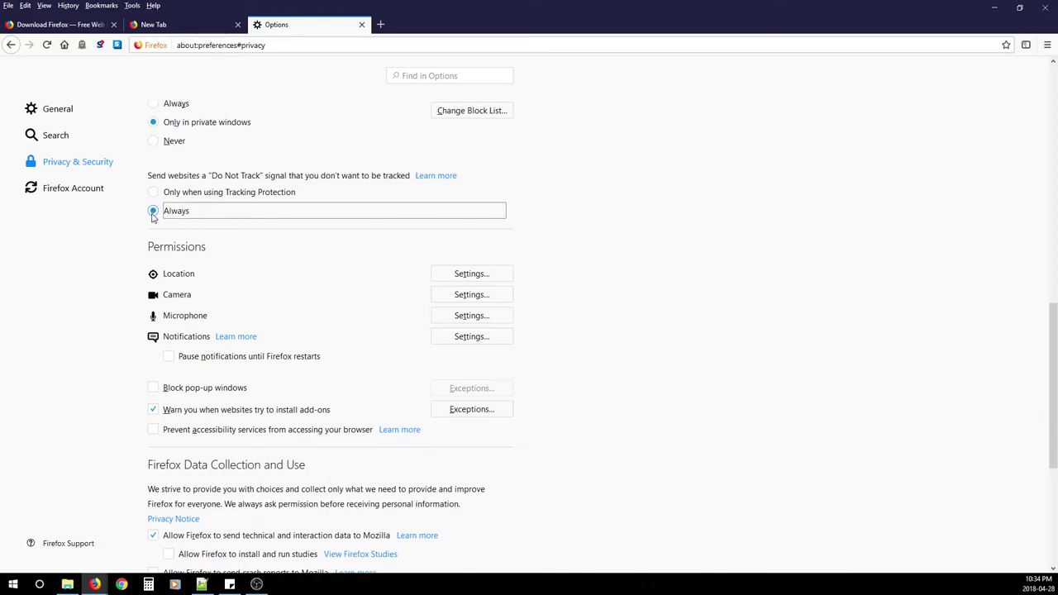
scroll(583, 342, down, 2)
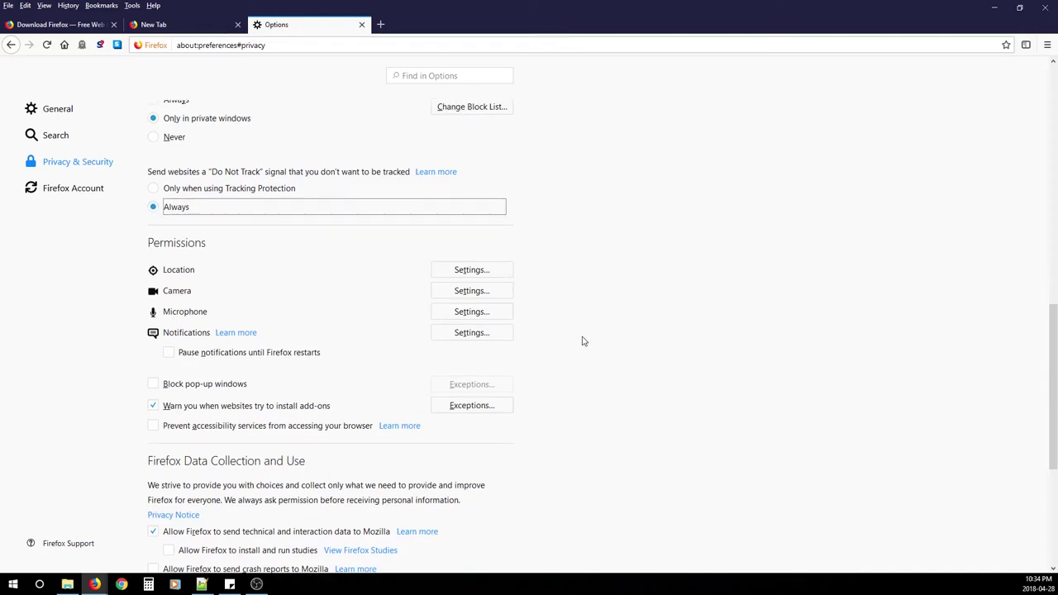
scroll(199, 215, up, 1)
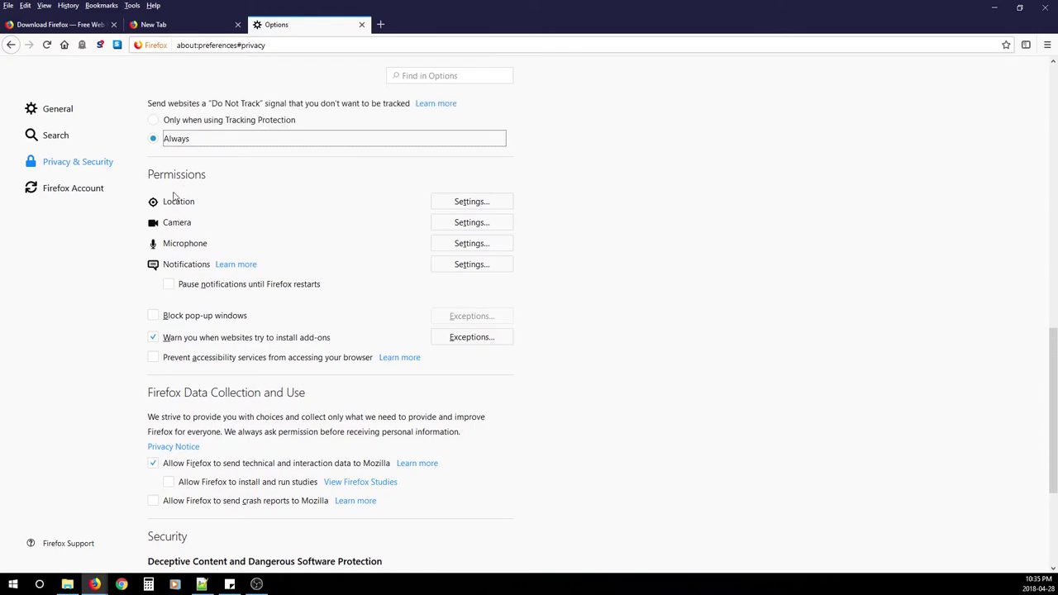
Block new location access requests and save the Location permission settings
click(467, 205)
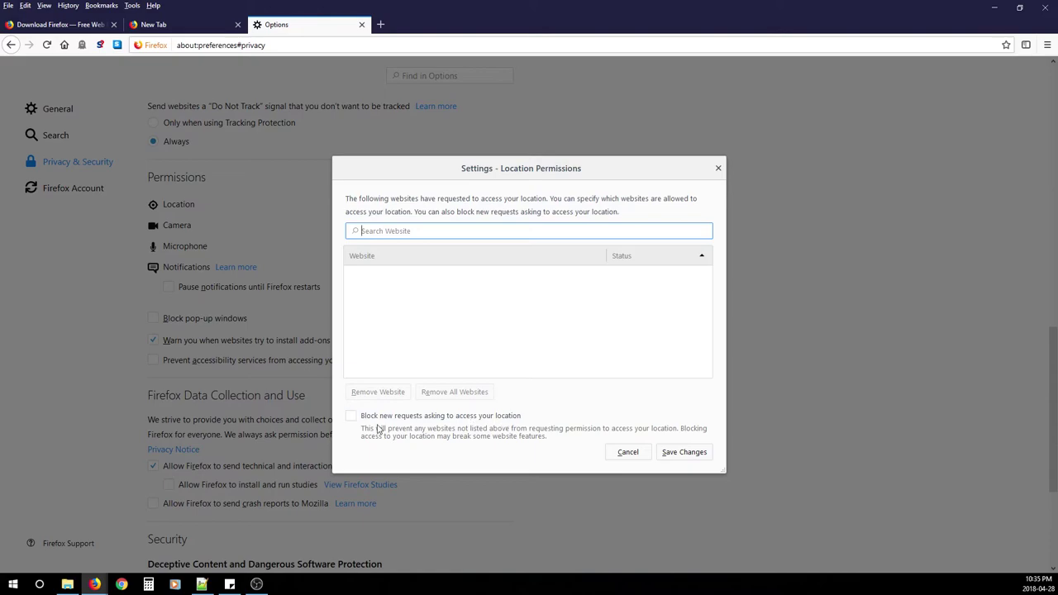
click(351, 416)
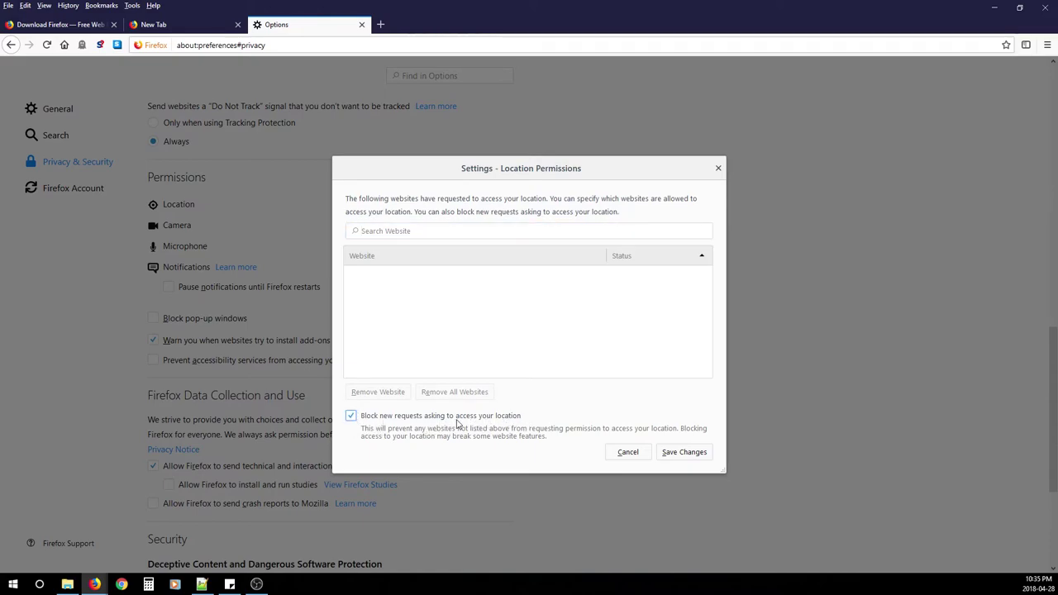
click(496, 419)
click(364, 422)
click(687, 453)
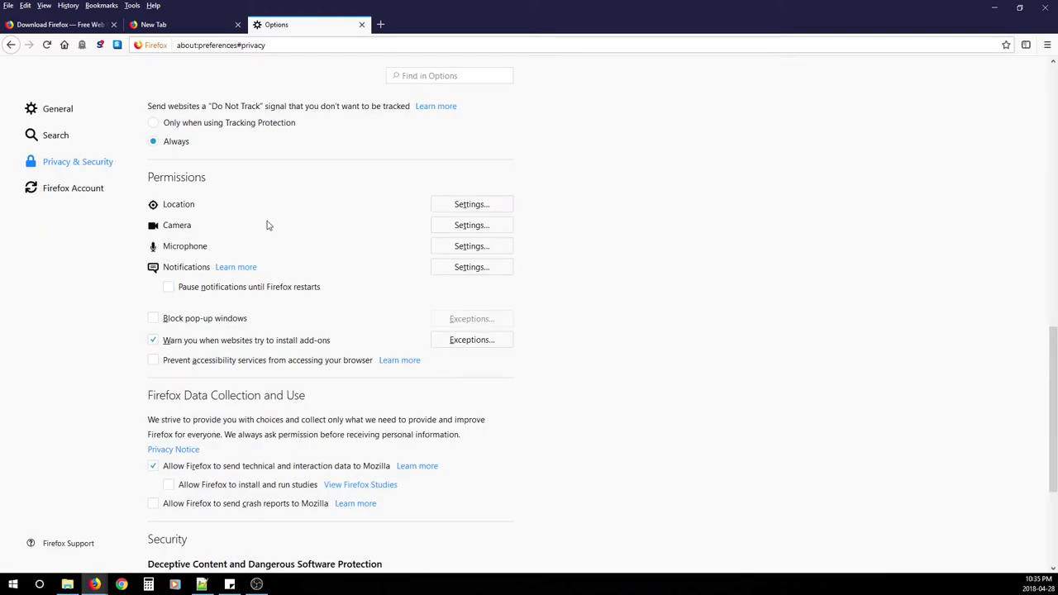
Block new camera, microphone and notification requests, saving each permission dialog
click(469, 229)
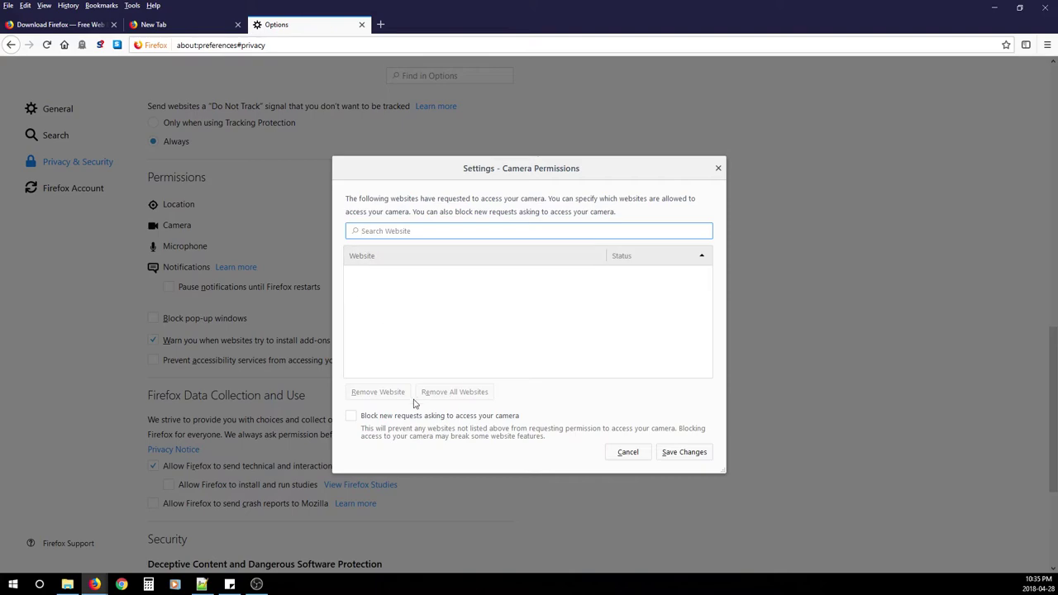
click(351, 418)
click(685, 452)
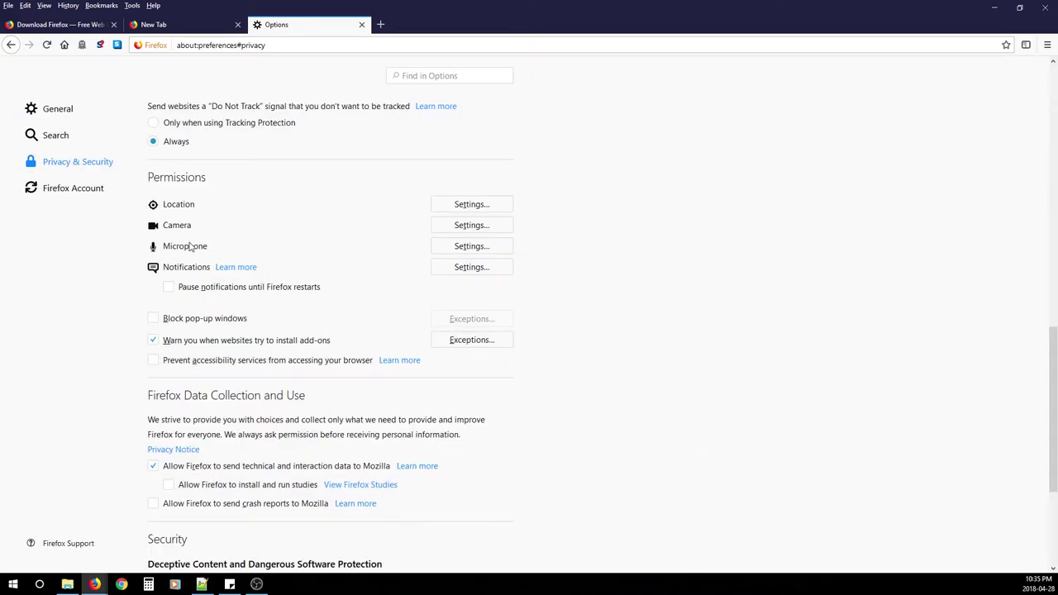
click(471, 246)
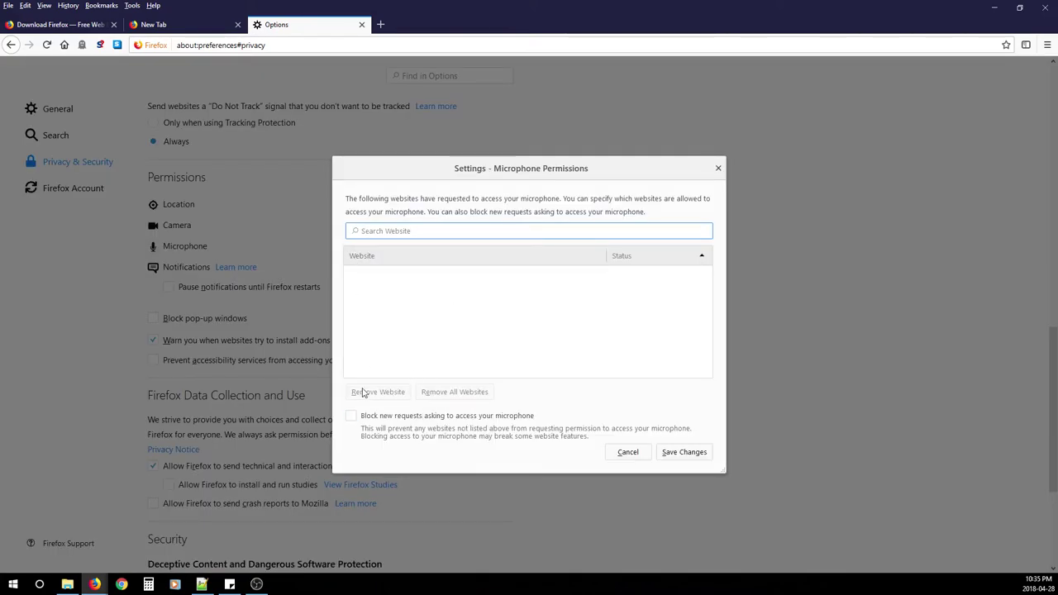
click(351, 416)
click(686, 453)
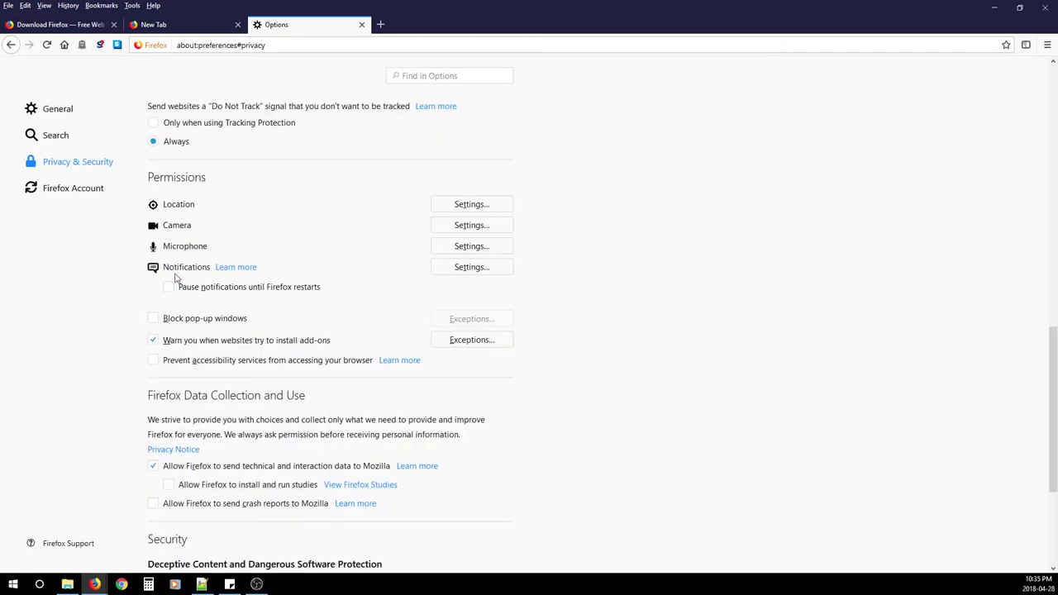
click(464, 269)
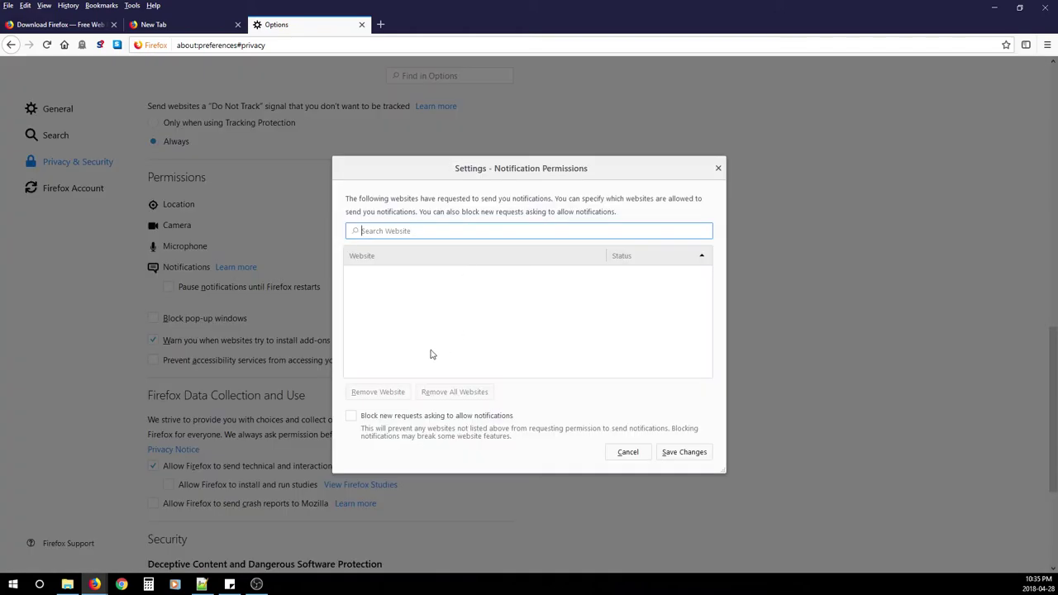
click(351, 417)
click(685, 452)
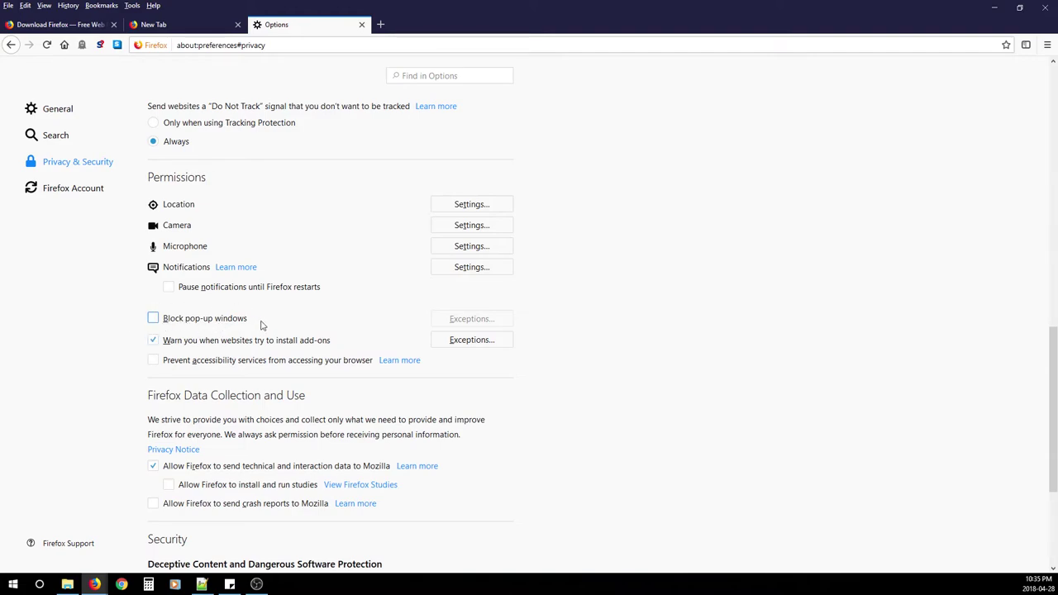
click(153, 320)
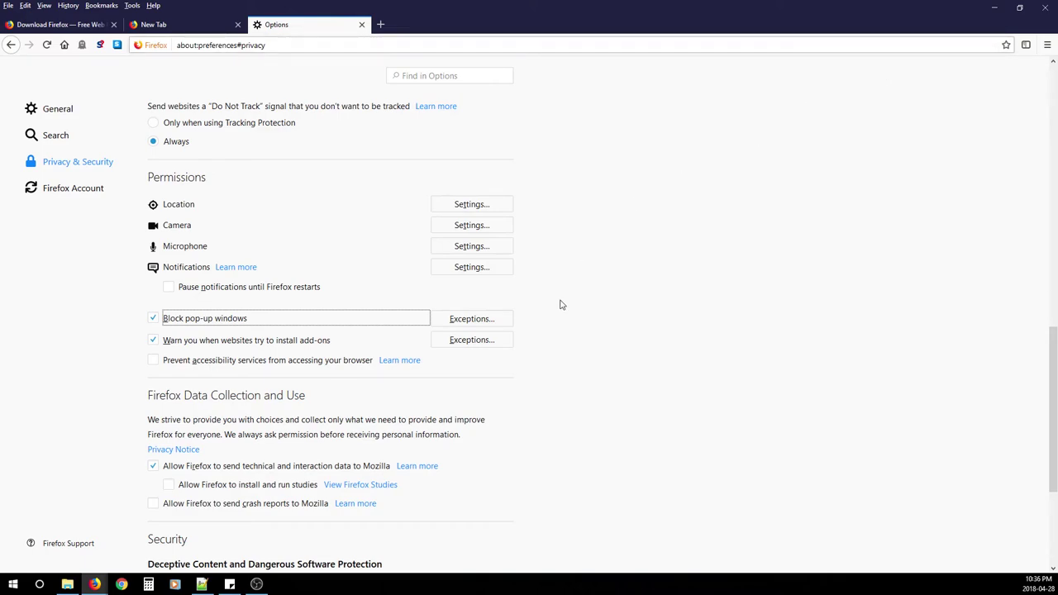
click(153, 318)
click(467, 341)
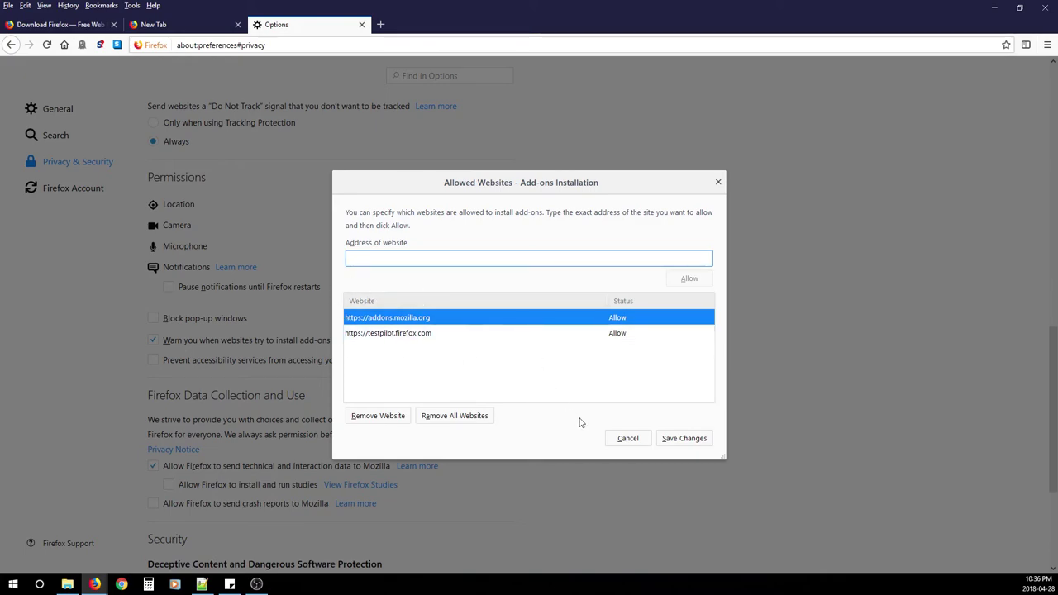
click(627, 440)
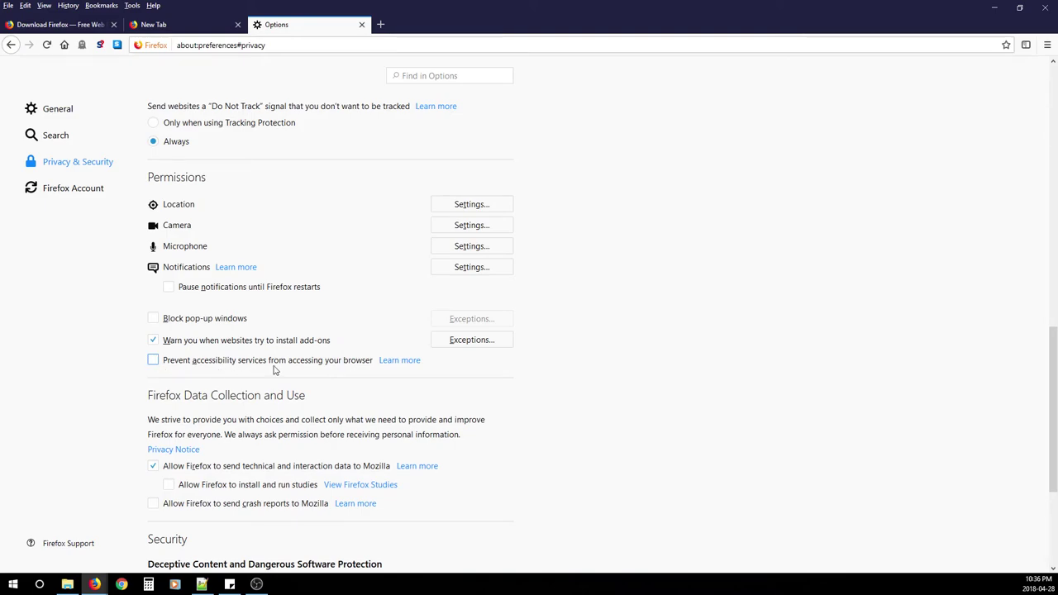
click(153, 362)
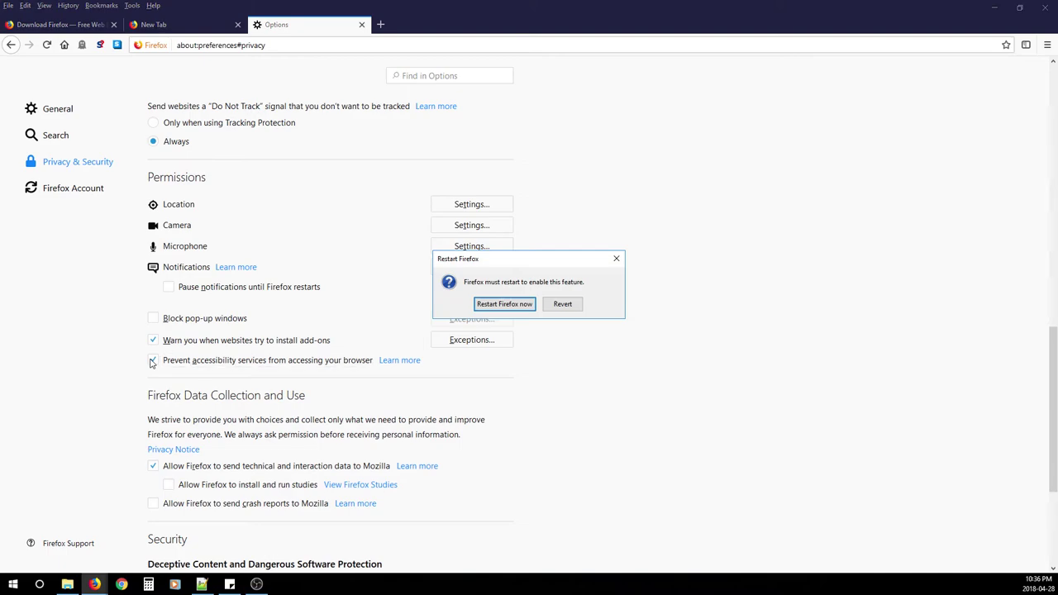
click(559, 314)
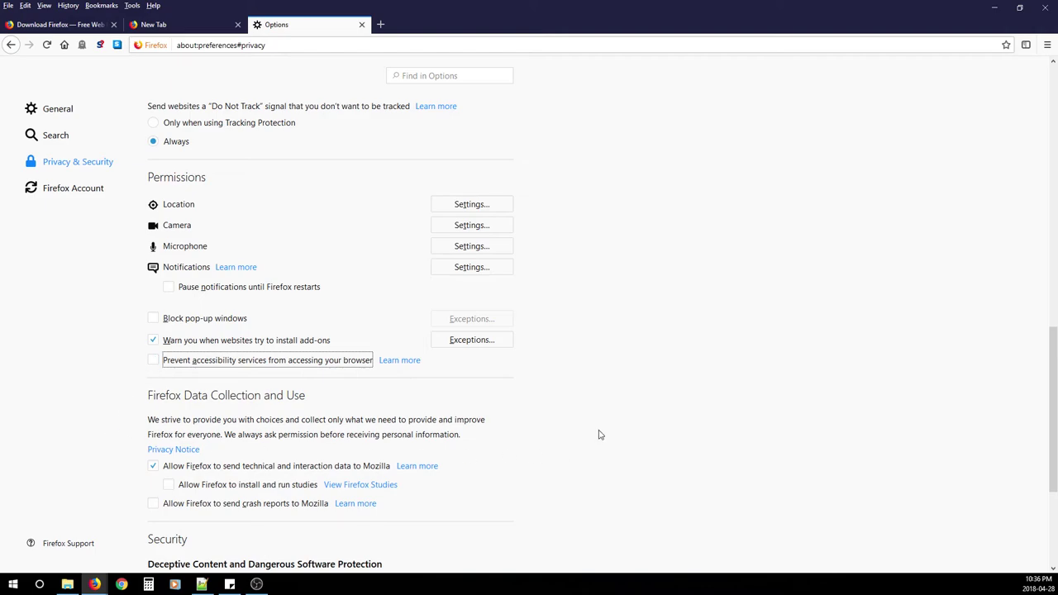
Keep crash reports off and untick 'Allow Firefox to send technical and interaction data to Mozilla'
scroll(602, 430, down, 5)
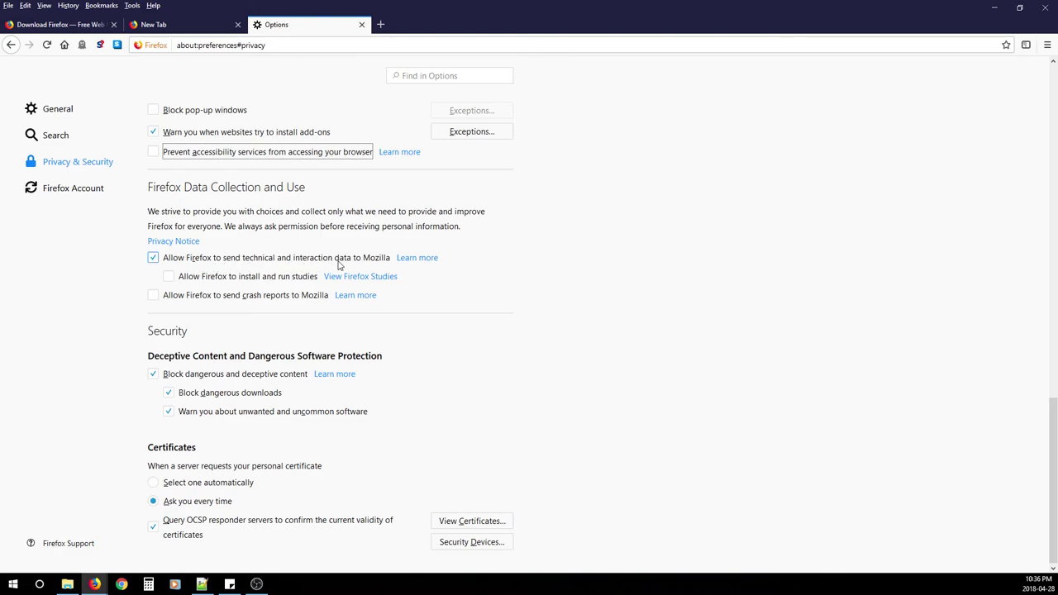
double_click(155, 260)
double_click(169, 277)
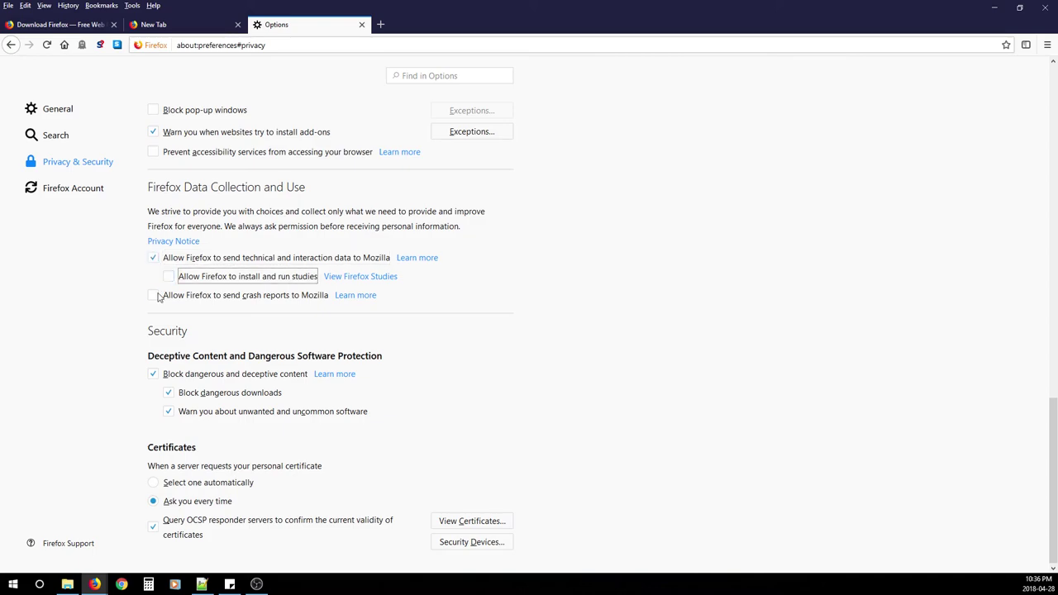
double_click(154, 296)
click(154, 259)
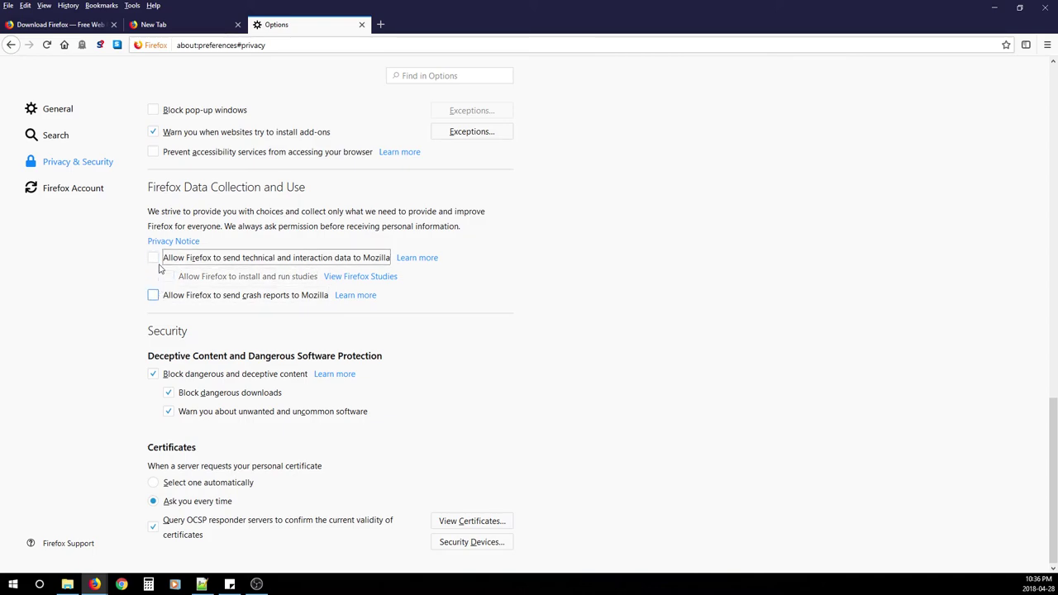
click(154, 259)
click(154, 259)
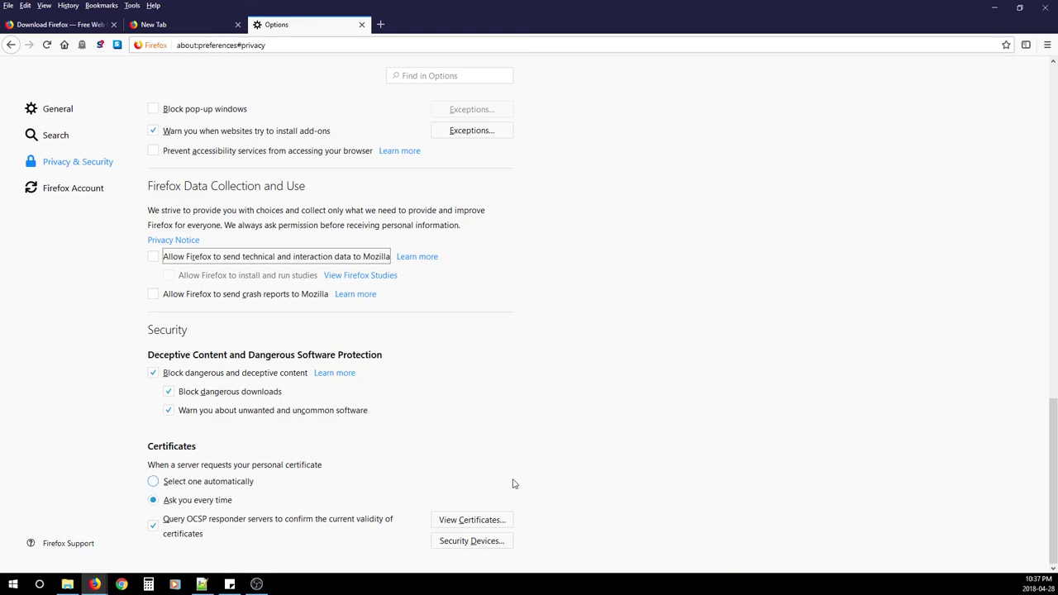
View the signed-out Firefox Account page, then return to General options
click(72, 193)
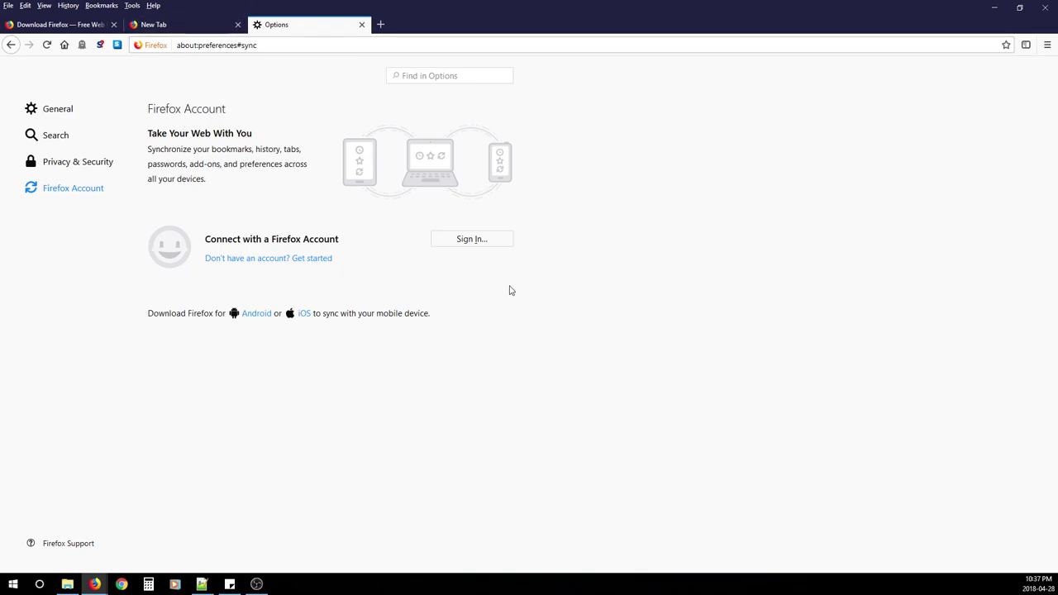
click(58, 109)
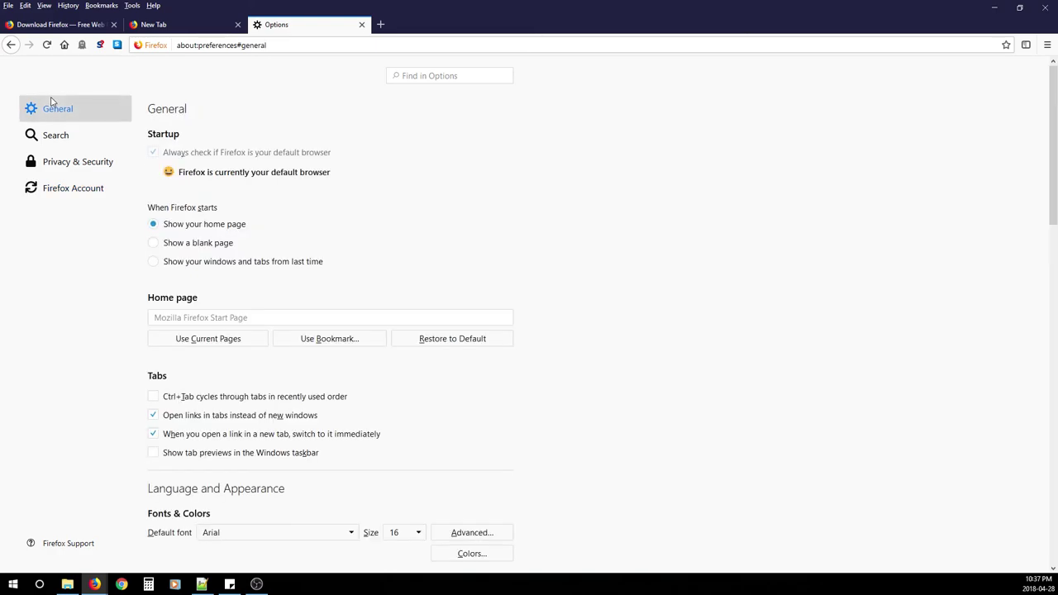